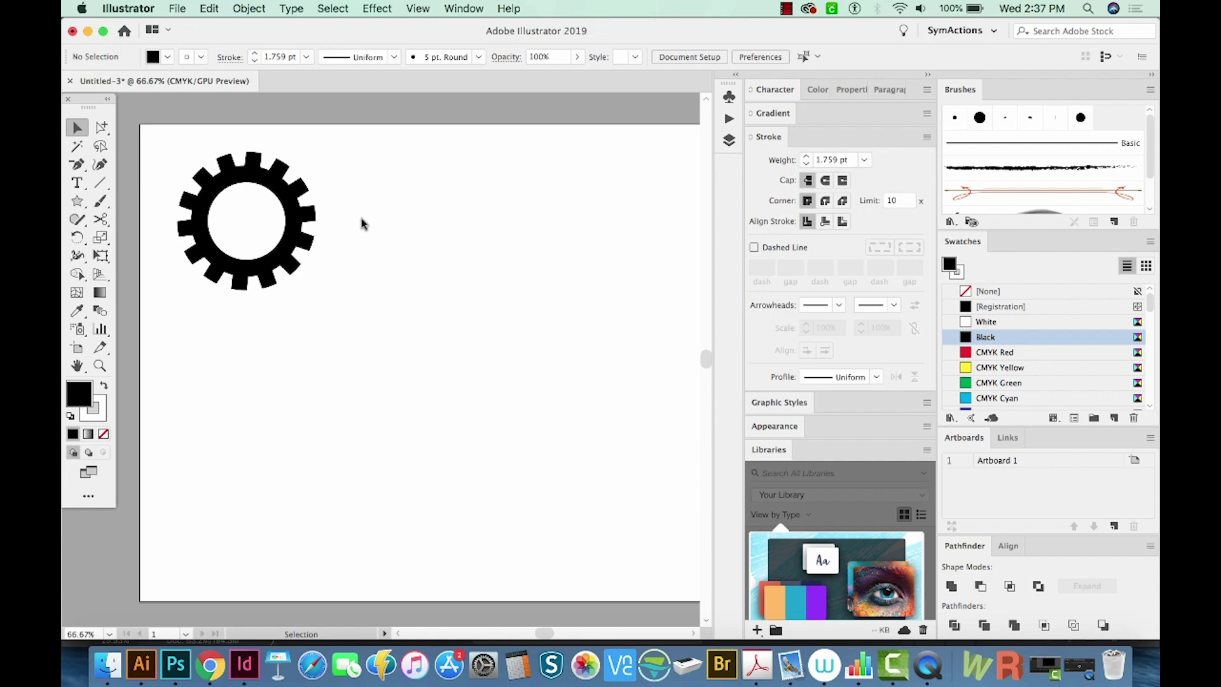
# Create a new blank portrait Letter document, Untitled-4, from the Print presets.
pyautogui.press('super')
pyautogui.press('super+n')
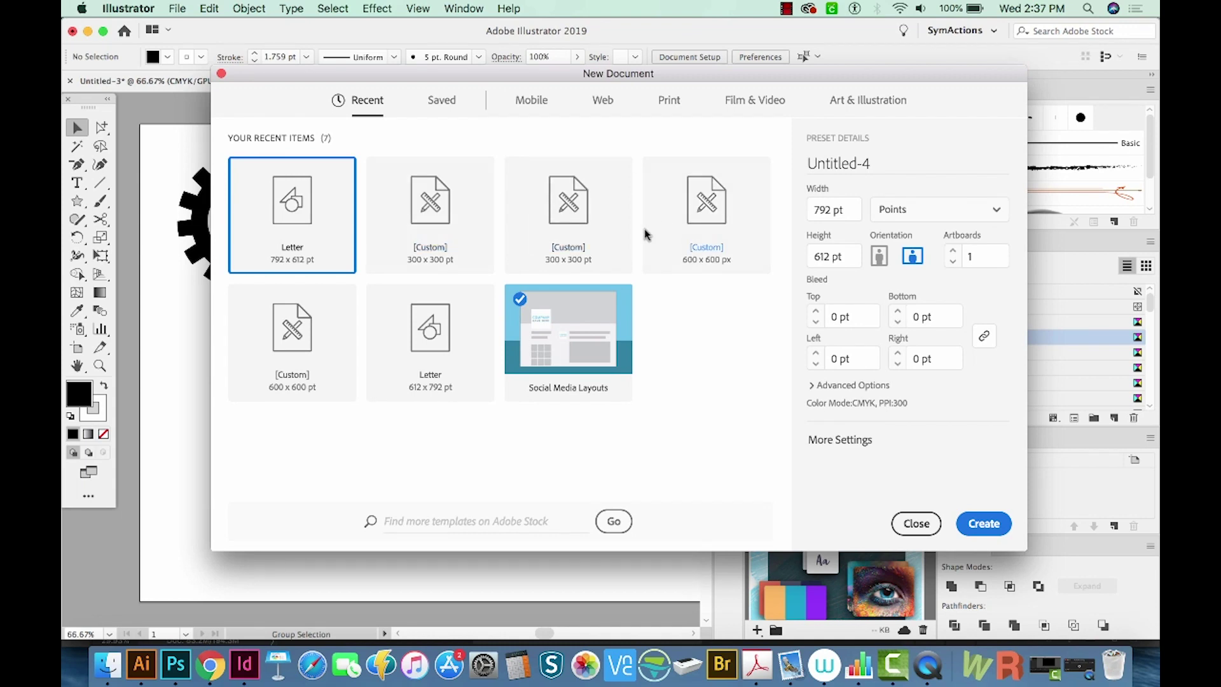
pyautogui.click(670, 105)
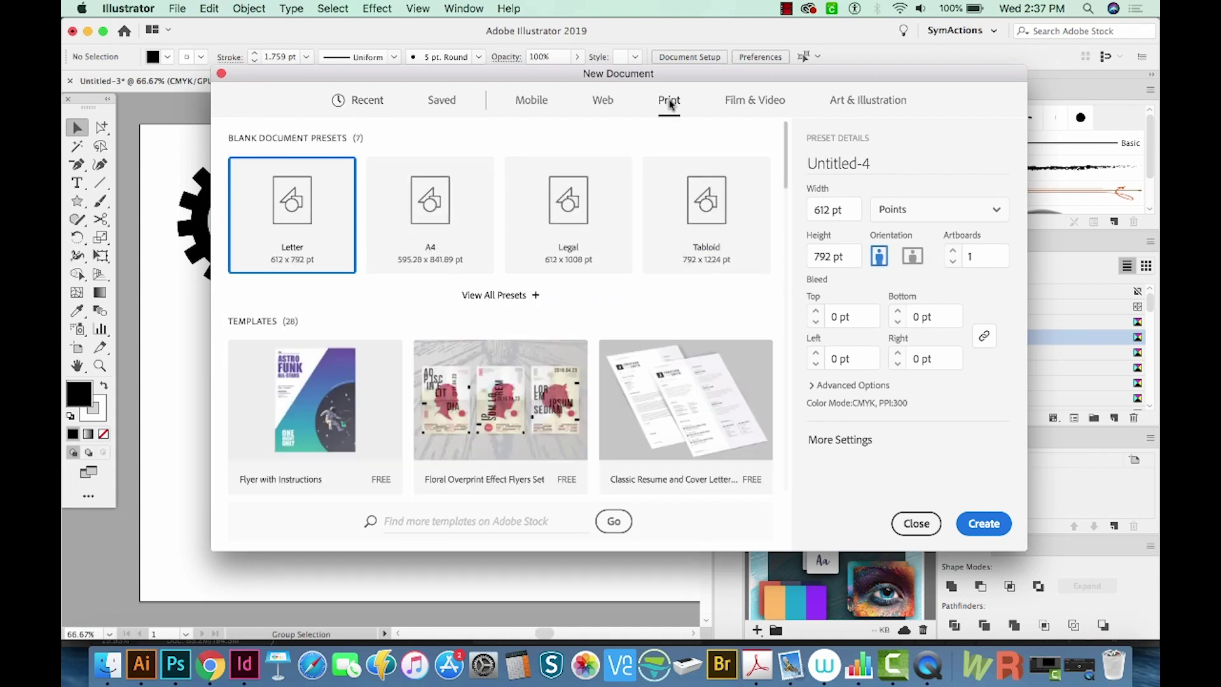
pyautogui.click(984, 524)
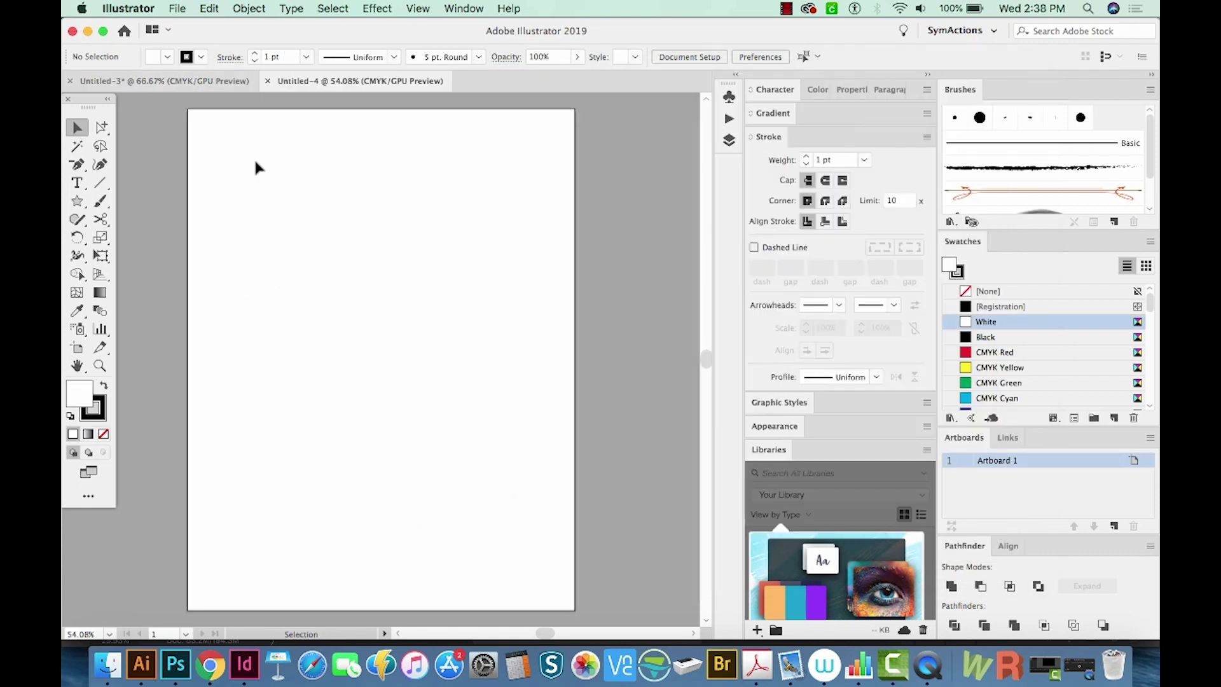
# Draw a star near the artboard's top-left with the Star tool, adding extra points.
pyautogui.click(77, 202)
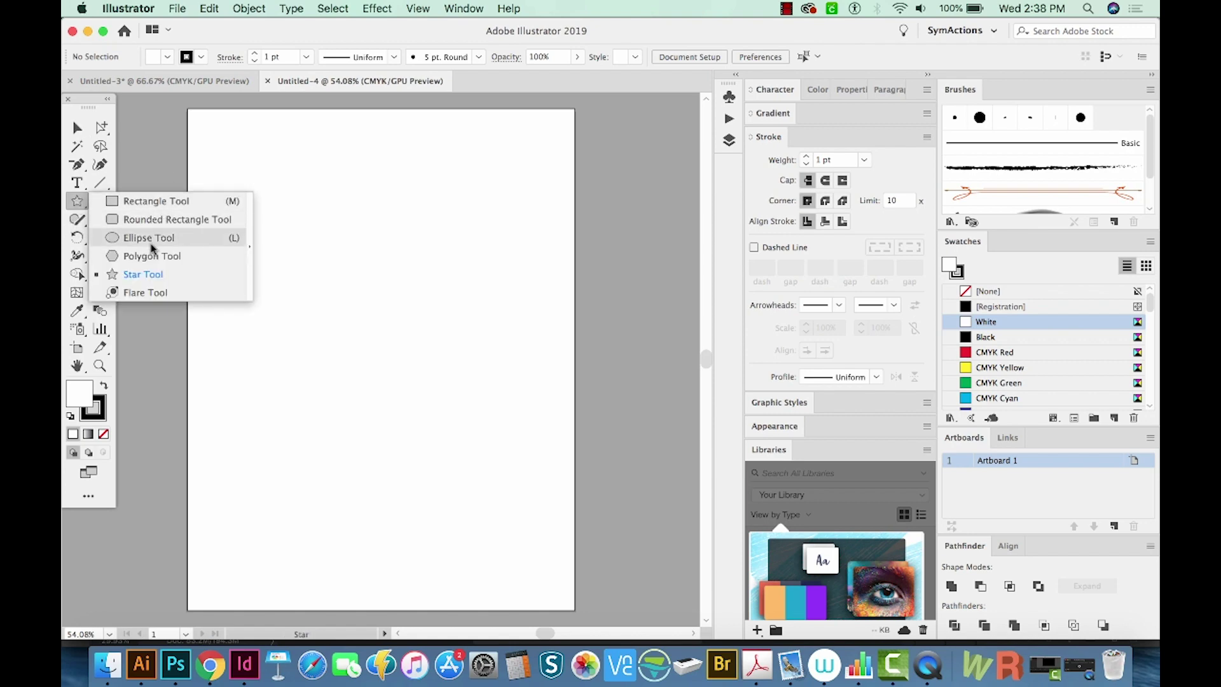
pyautogui.click(140, 278)
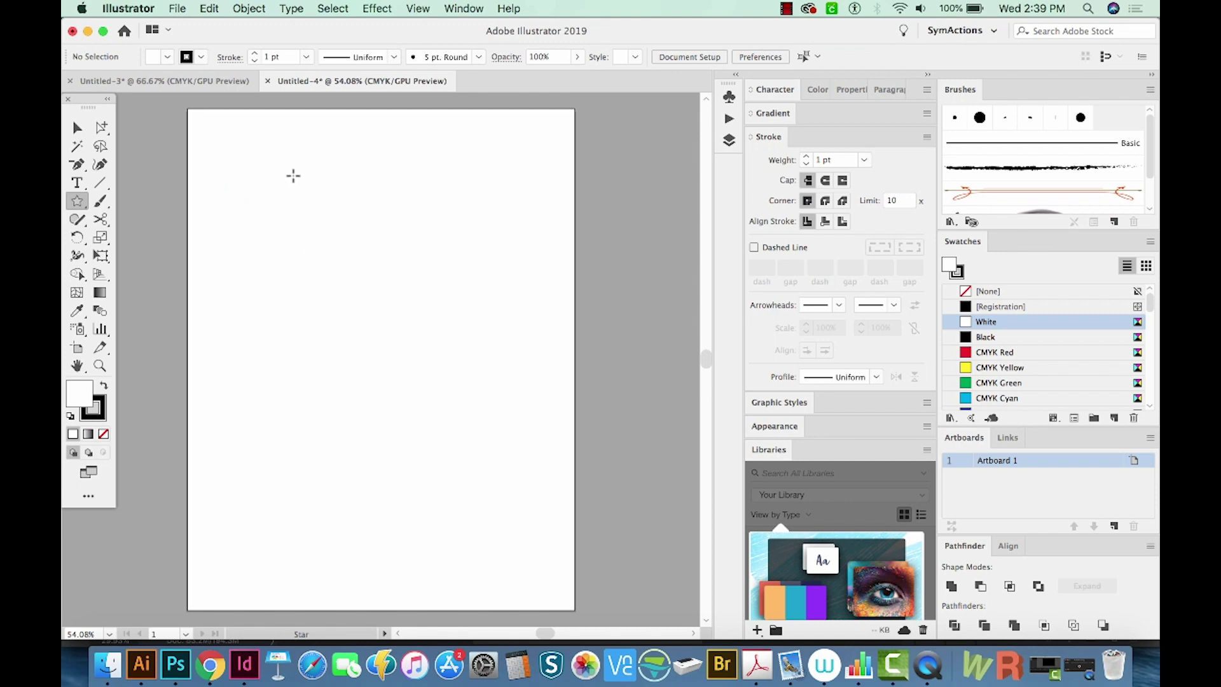
pyautogui.moveTo(294, 176); pyautogui.dragTo(312, 198)
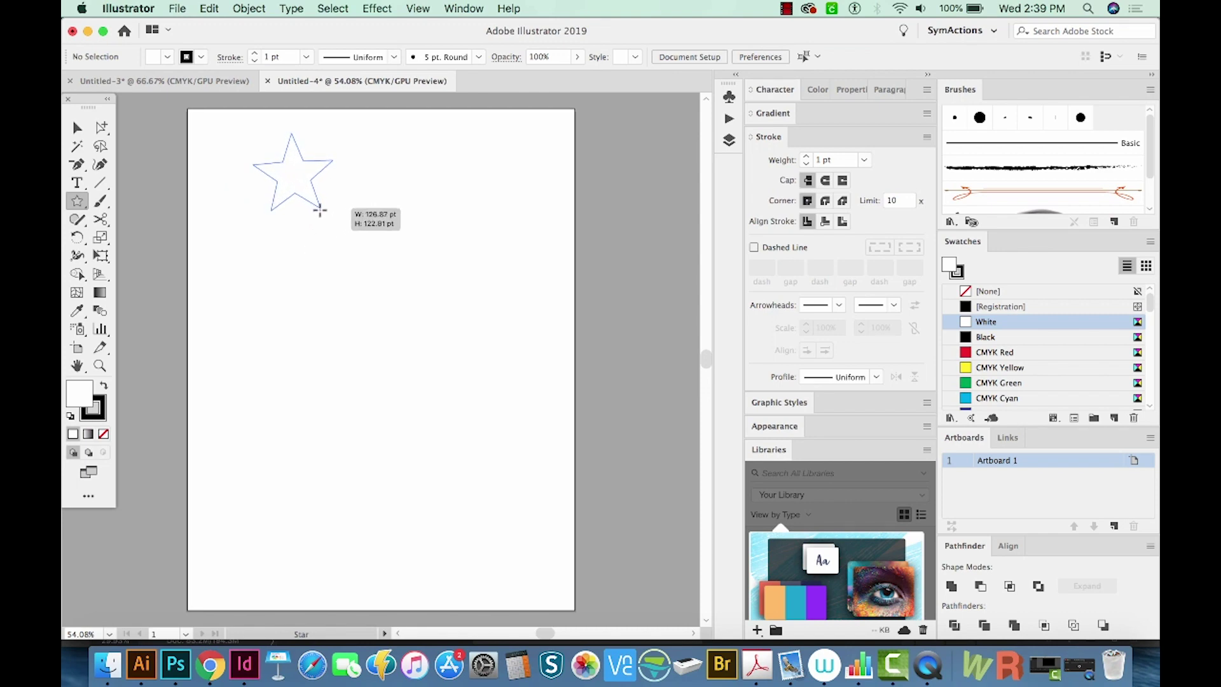
pyautogui.moveTo(313, 200); pyautogui.dragTo(319, 211)
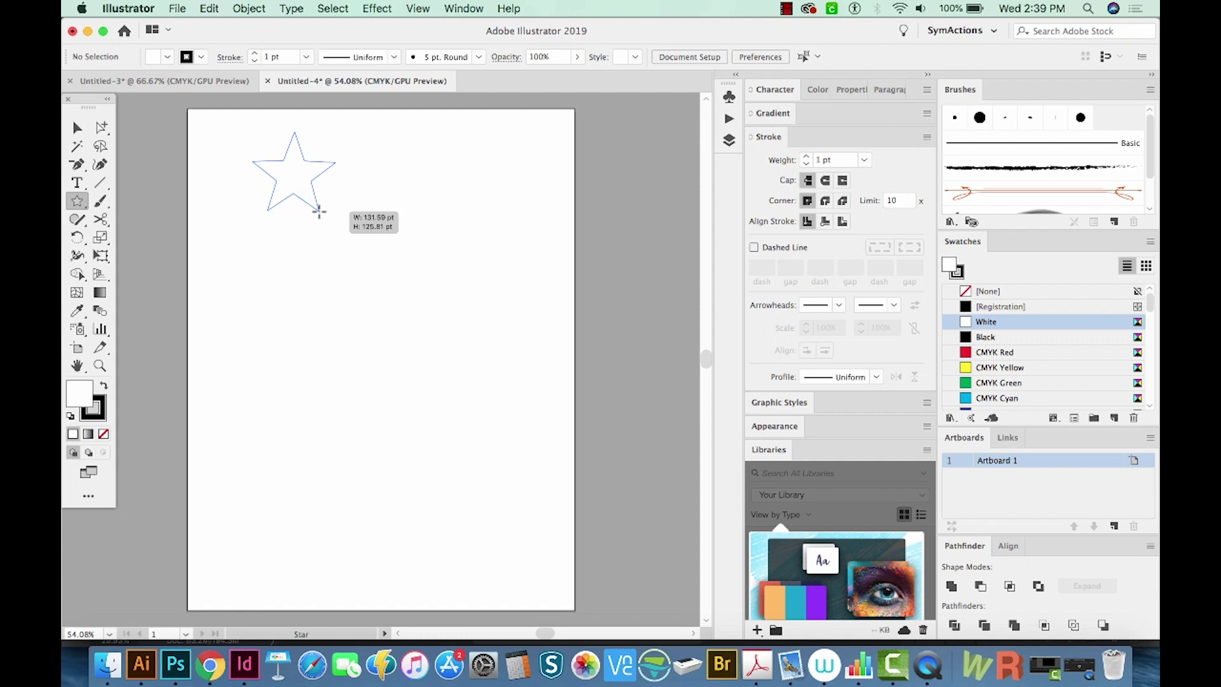
pyautogui.press('Up')
pyautogui.press('Up')
pyautogui.press('Up')
pyautogui.press('Up')
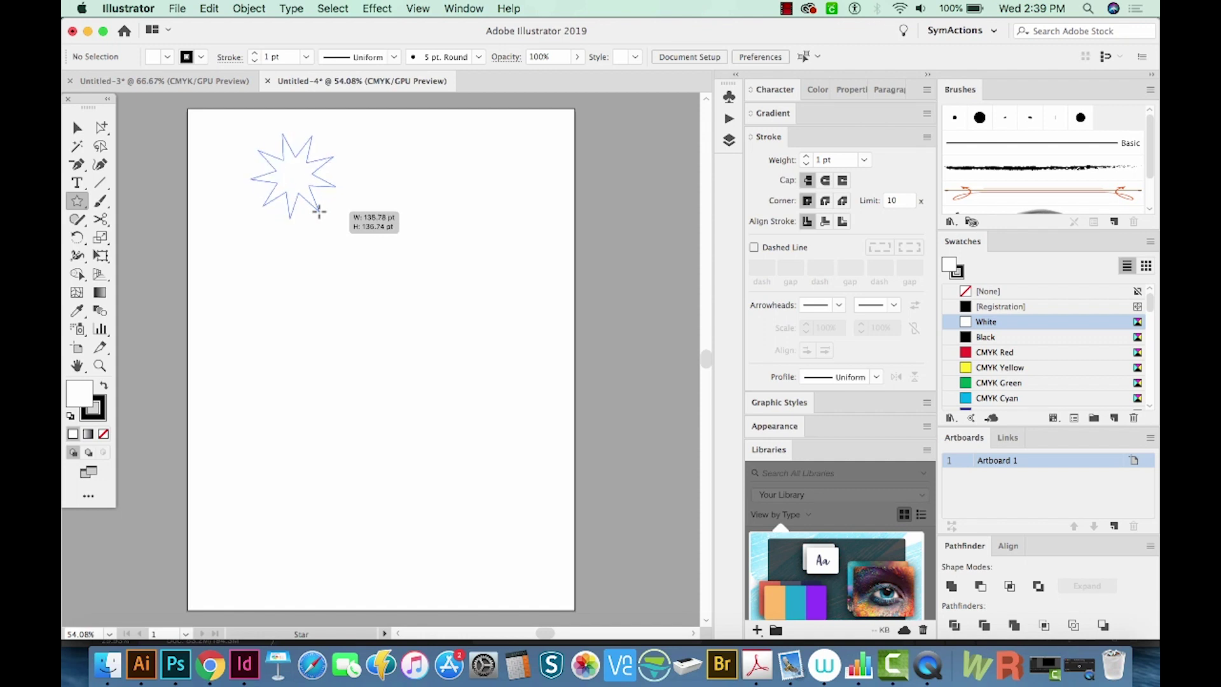
pyautogui.press('Up')
pyautogui.press('Up')
# Make the star's points long and thin and settle it at about 150 pt wide.
pyautogui.moveTo(320, 212); pyautogui.dragTo(325, 213)
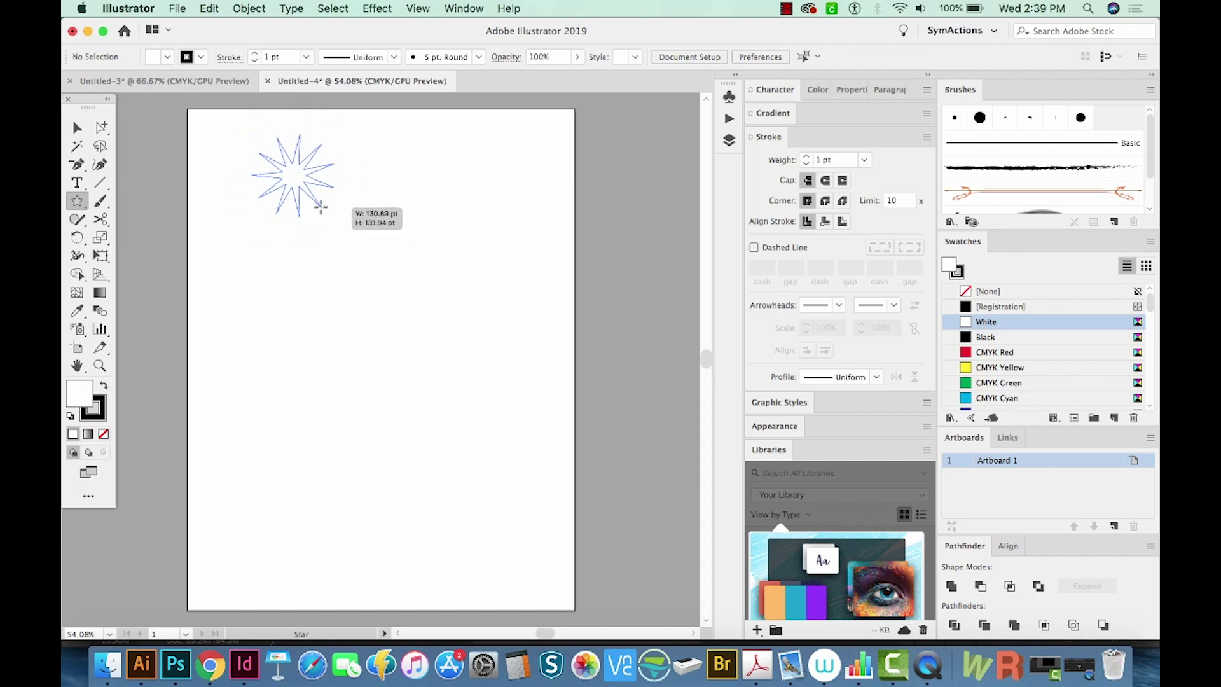
pyautogui.moveTo(324, 213); pyautogui.dragTo(336, 225)
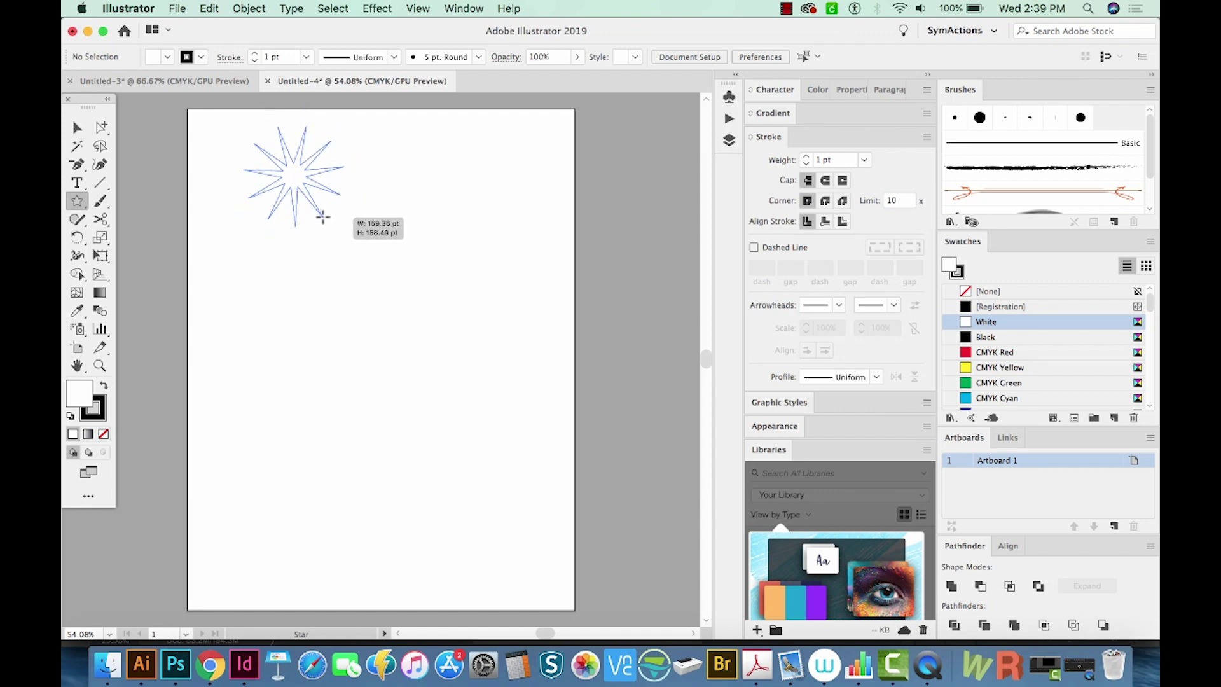
pyautogui.moveTo(336, 226)
pyautogui.mouseDown()
pyautogui.moveTo(314, 207)
pyautogui.moveTo(311, 217)
pyautogui.mouseUp()
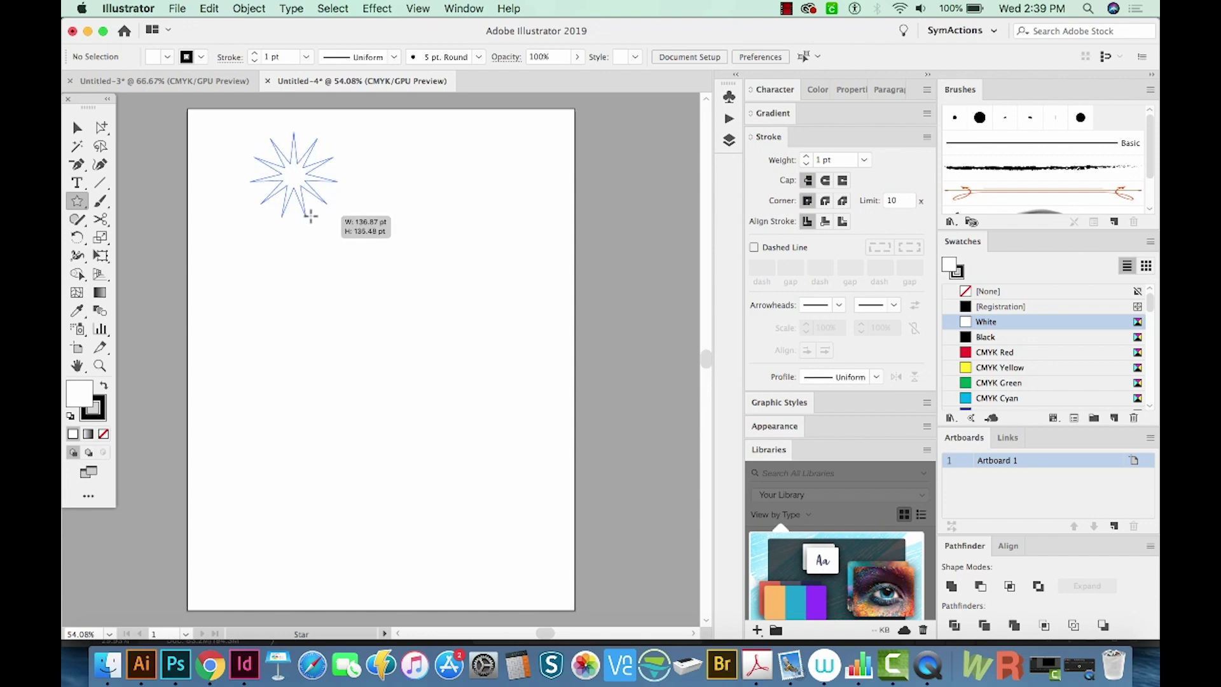
pyautogui.moveTo(310, 216); pyautogui.dragTo(314, 221)
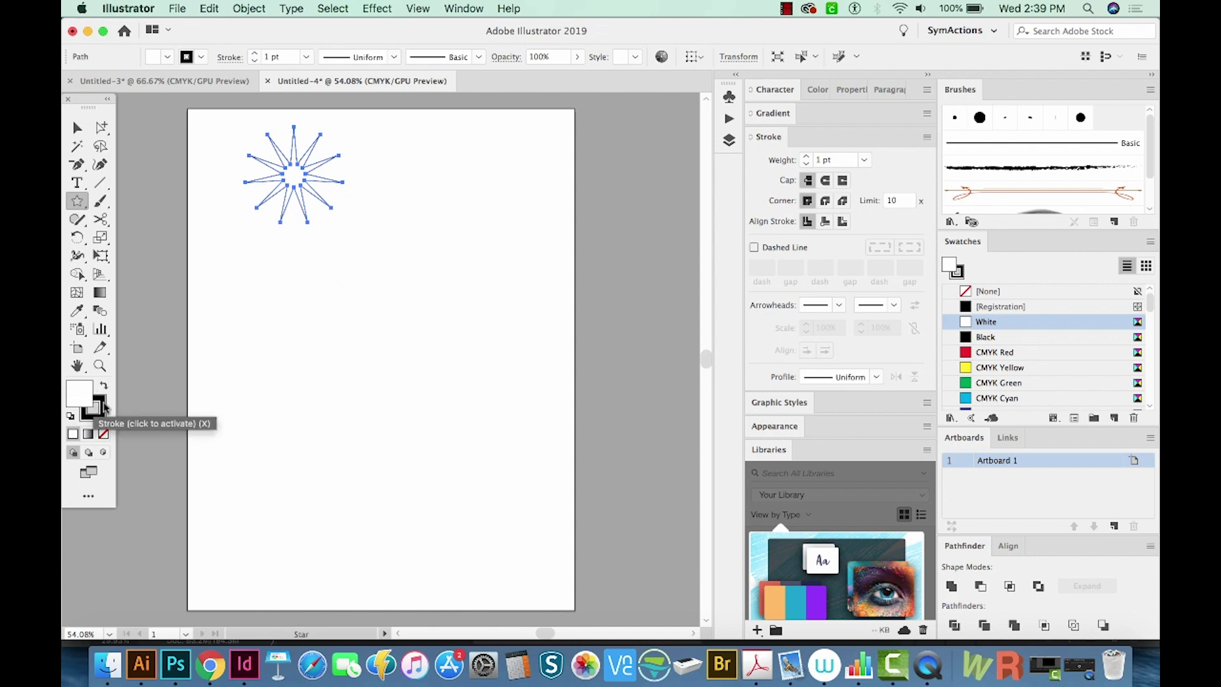
# Give the star a solid black fill and no stroke.
pyautogui.click(103, 405)
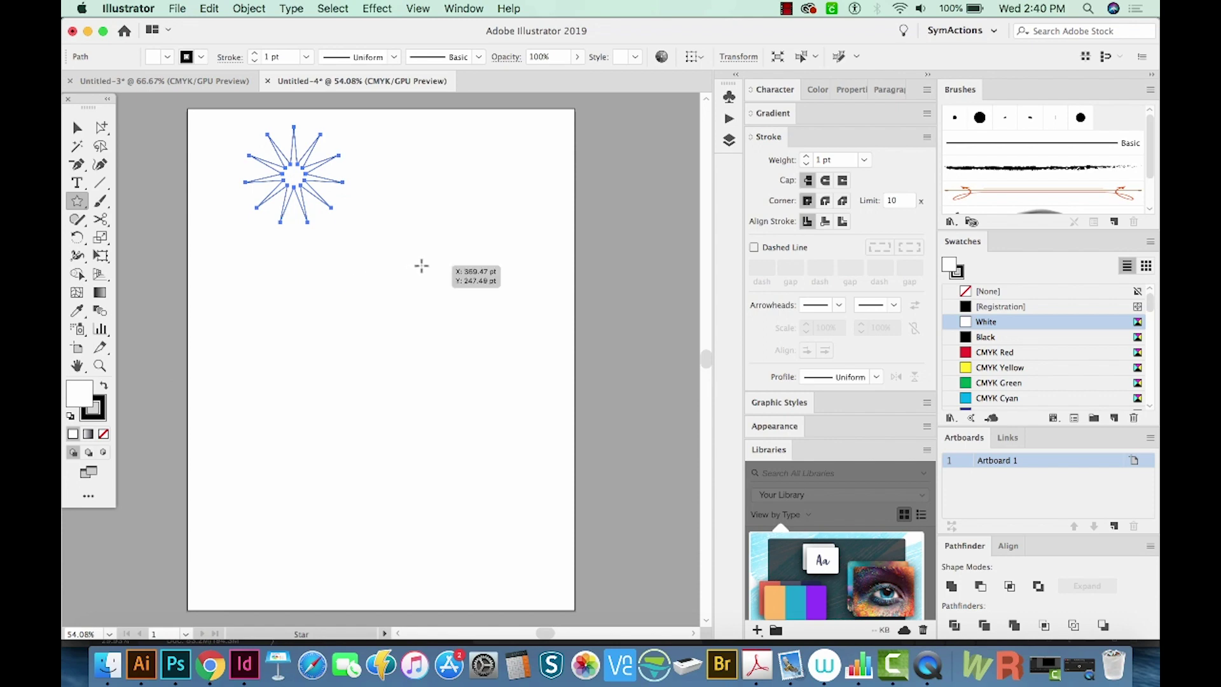
pyautogui.hotkey('shift', 'x')
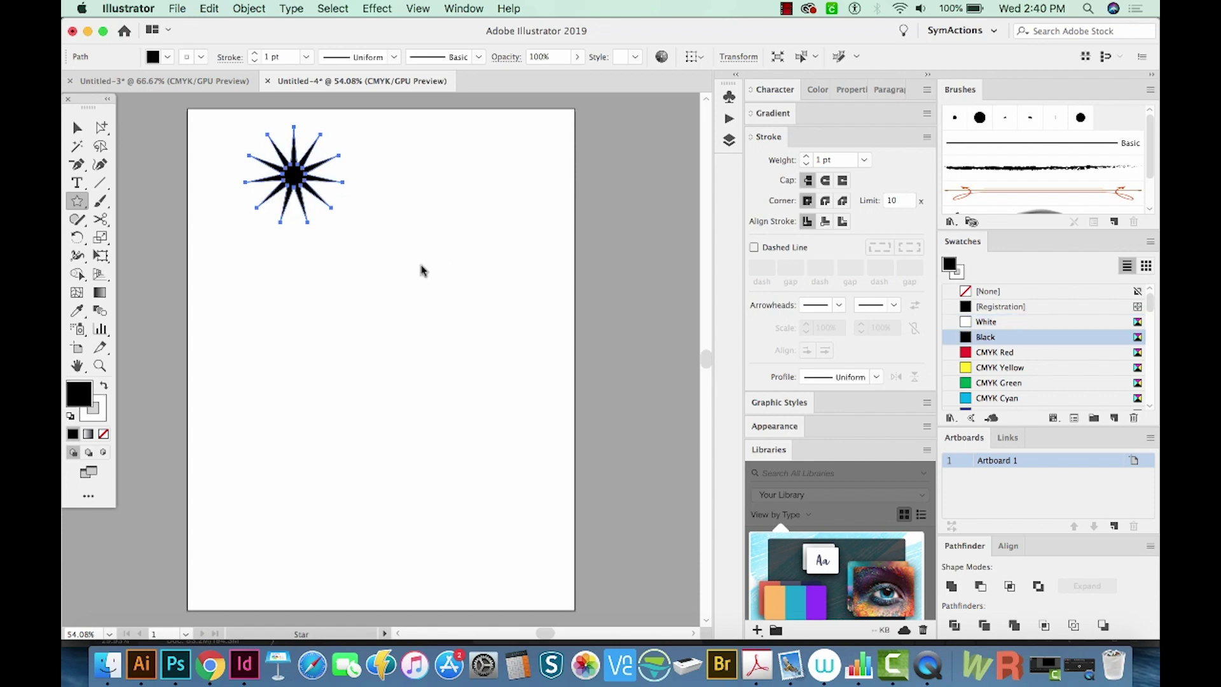
pyautogui.press('x')
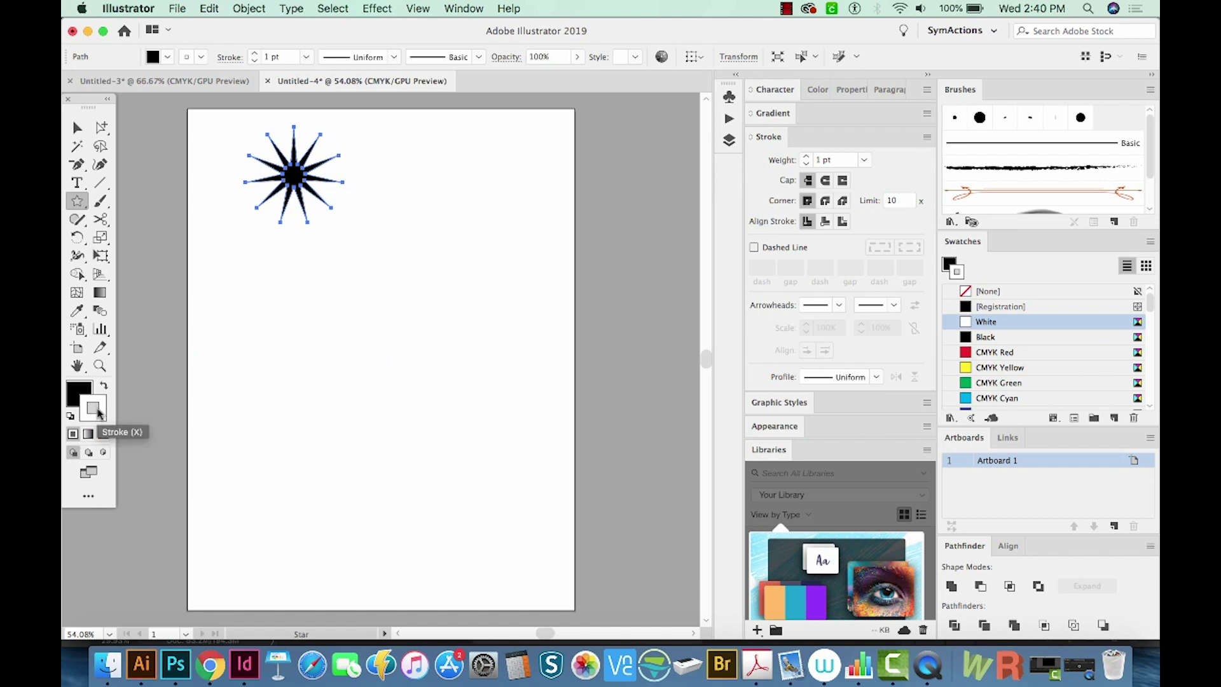
pyautogui.press('/')
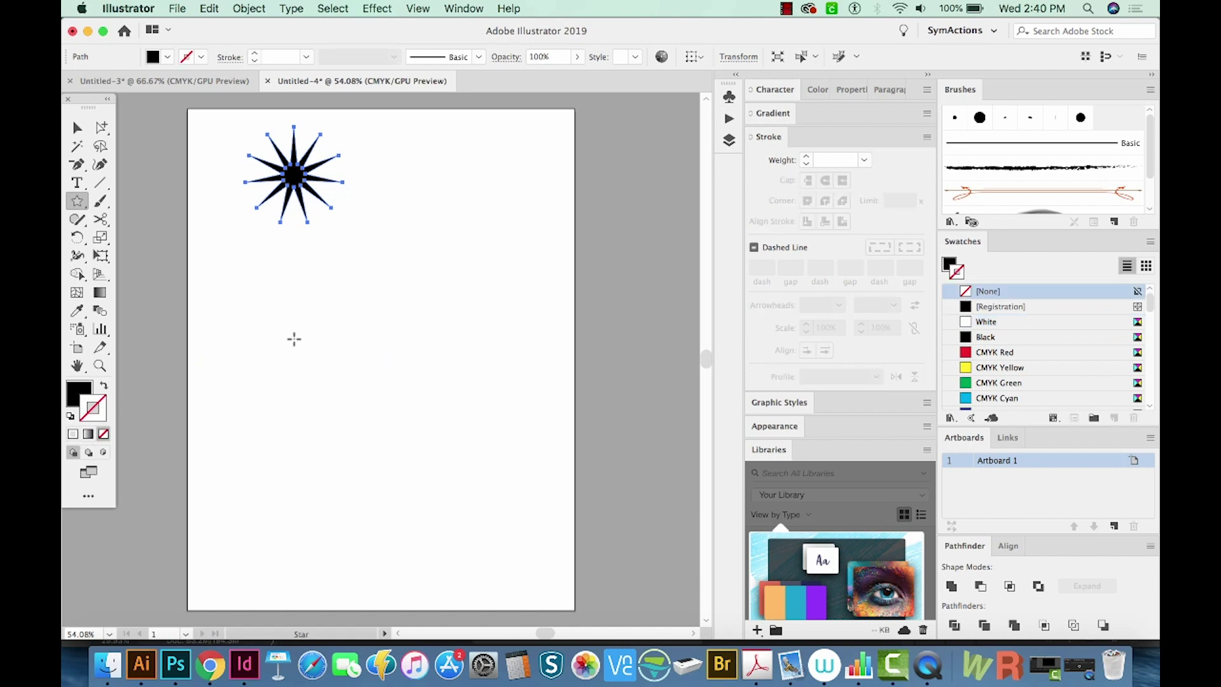
# Move the star to the middle of the artboard and enlarge it.
pyautogui.press('v')
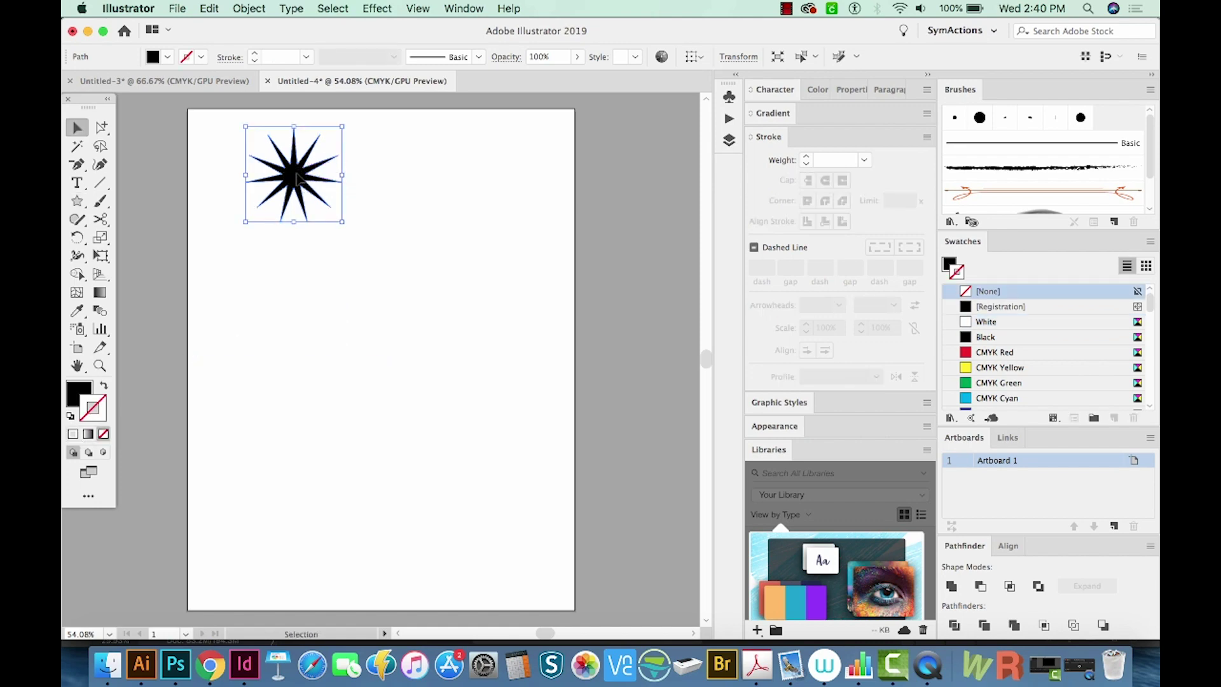
pyautogui.moveTo(297, 178); pyautogui.dragTo(377, 297)
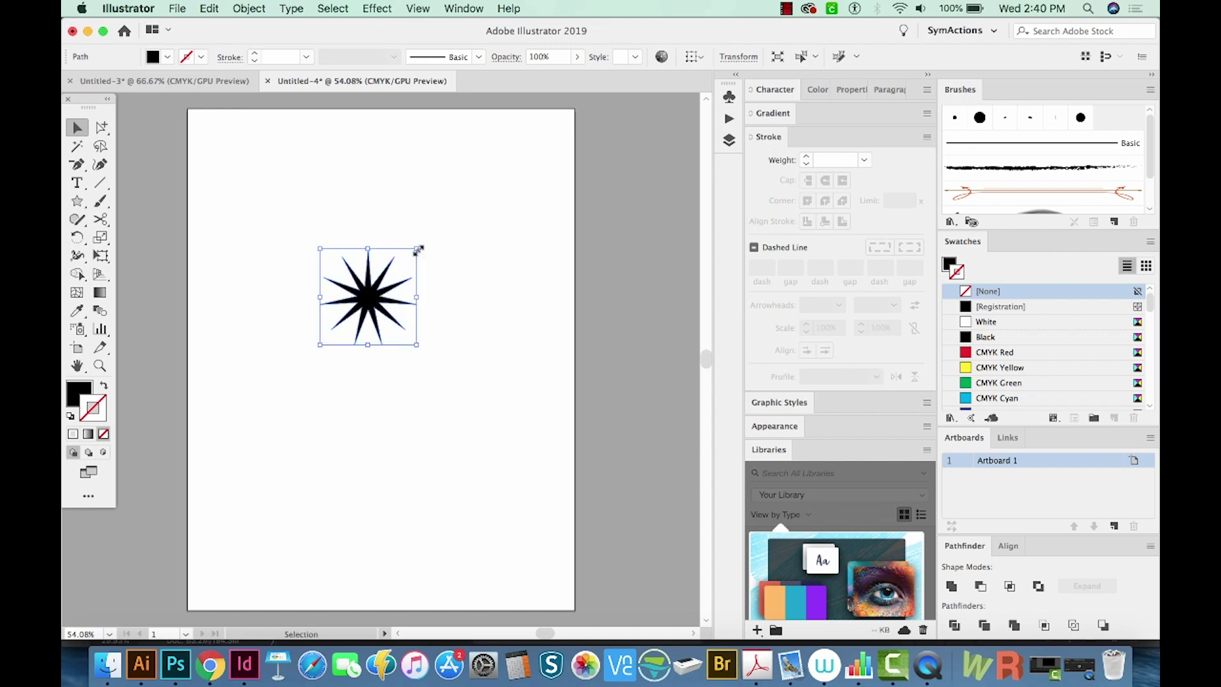
pyautogui.moveTo(418, 249)
pyautogui.mouseDown()
pyautogui.moveTo(515, 146)
pyautogui.moveTo(389, 267)
pyautogui.mouseUp()
pyautogui.press('l')
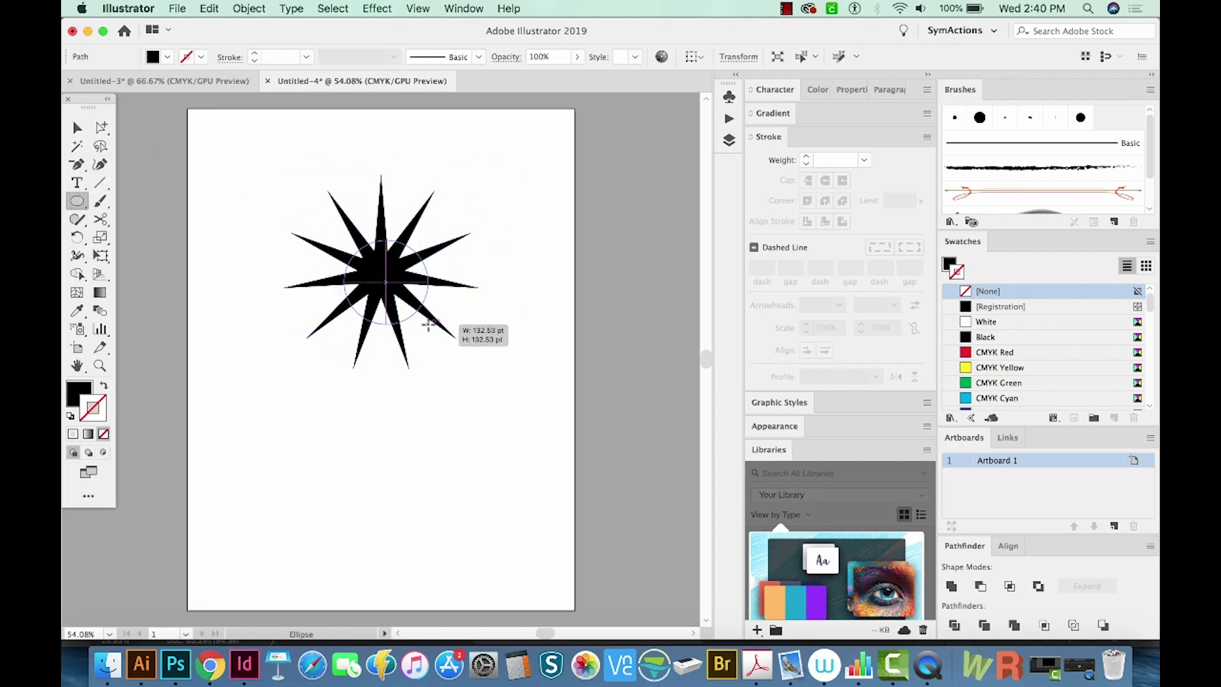
# Draw a black circle over the star's centre.
pyautogui.moveTo(344, 240)
pyautogui.mouseDown()
pyautogui.moveTo(427, 323)
pyautogui.moveTo(409, 300)
pyautogui.mouseUp()
pyautogui.press('v')
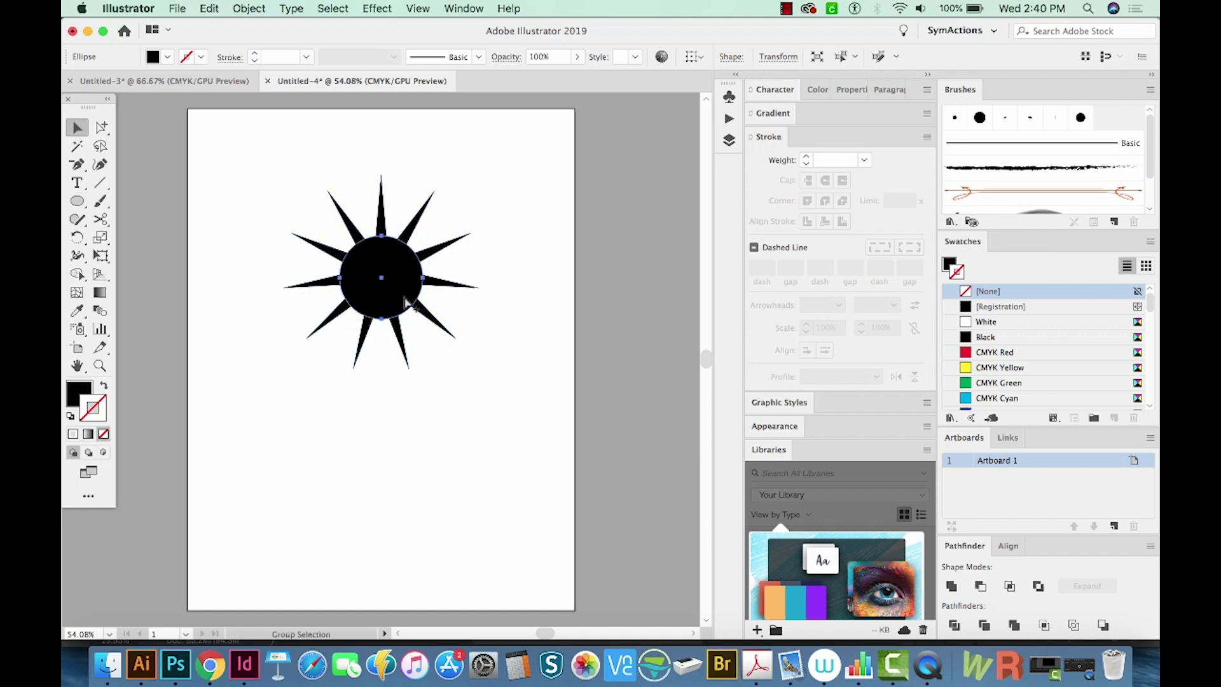
pyautogui.keyDown('shift'); pyautogui.click(405, 300); pyautogui.keyUp('shift')
# Paste a smaller copy of the circle in front and switch to Outline view.
pyautogui.press('super+f')
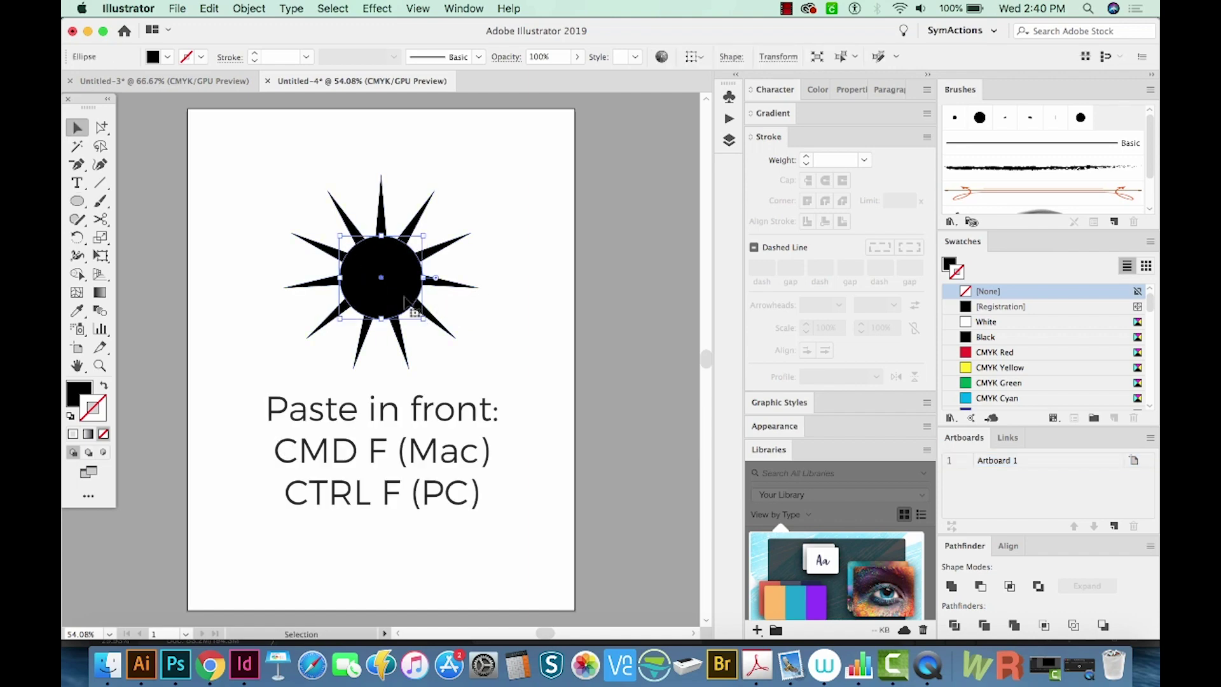
pyautogui.moveTo(425, 237); pyautogui.dragTo(422, 245)
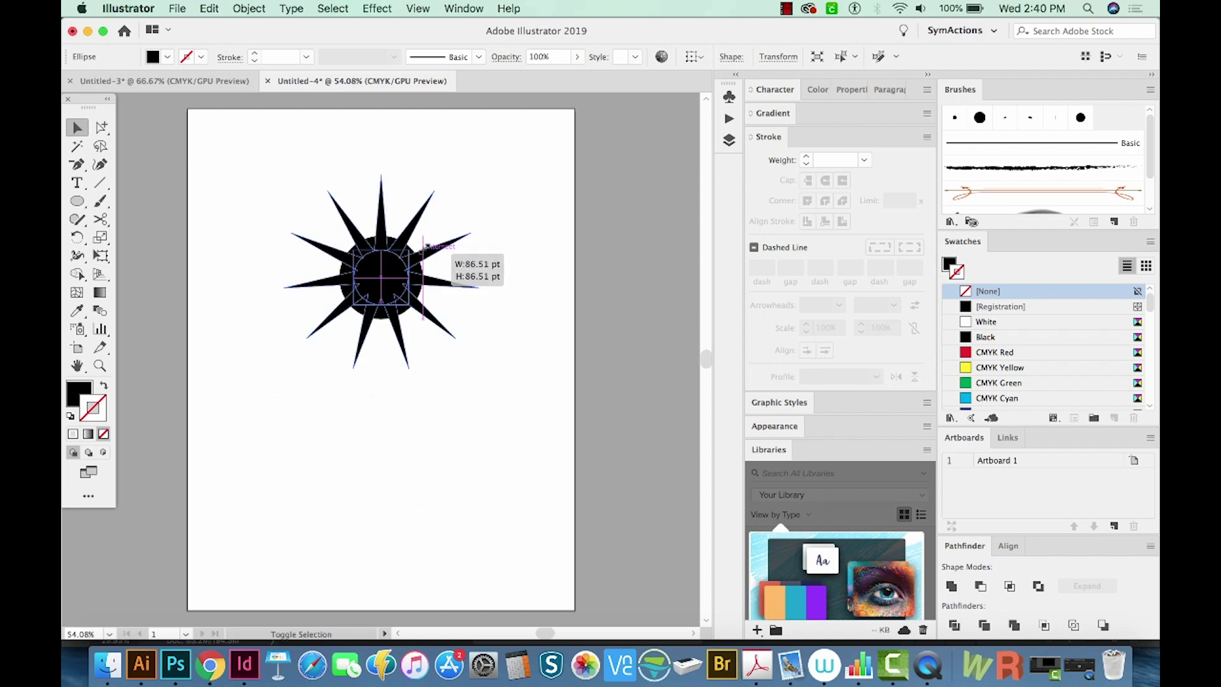
pyautogui.moveTo(425, 246); pyautogui.dragTo(426, 250)
pyautogui.press('super')
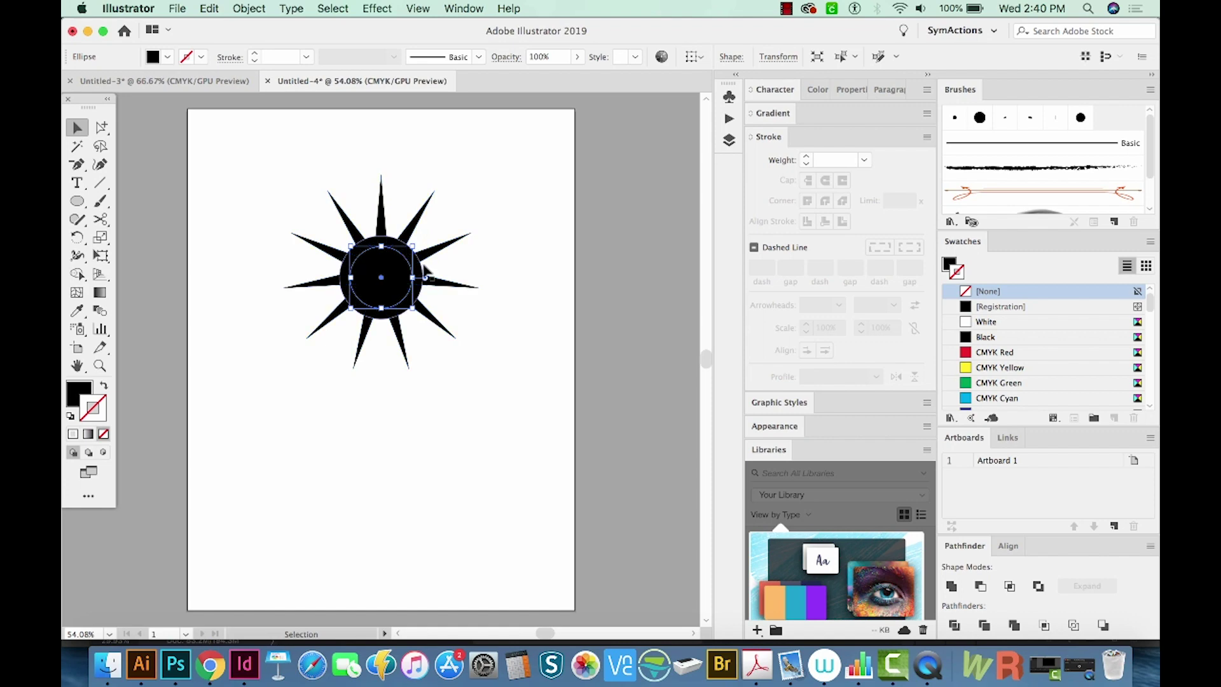
pyautogui.press('super+y')
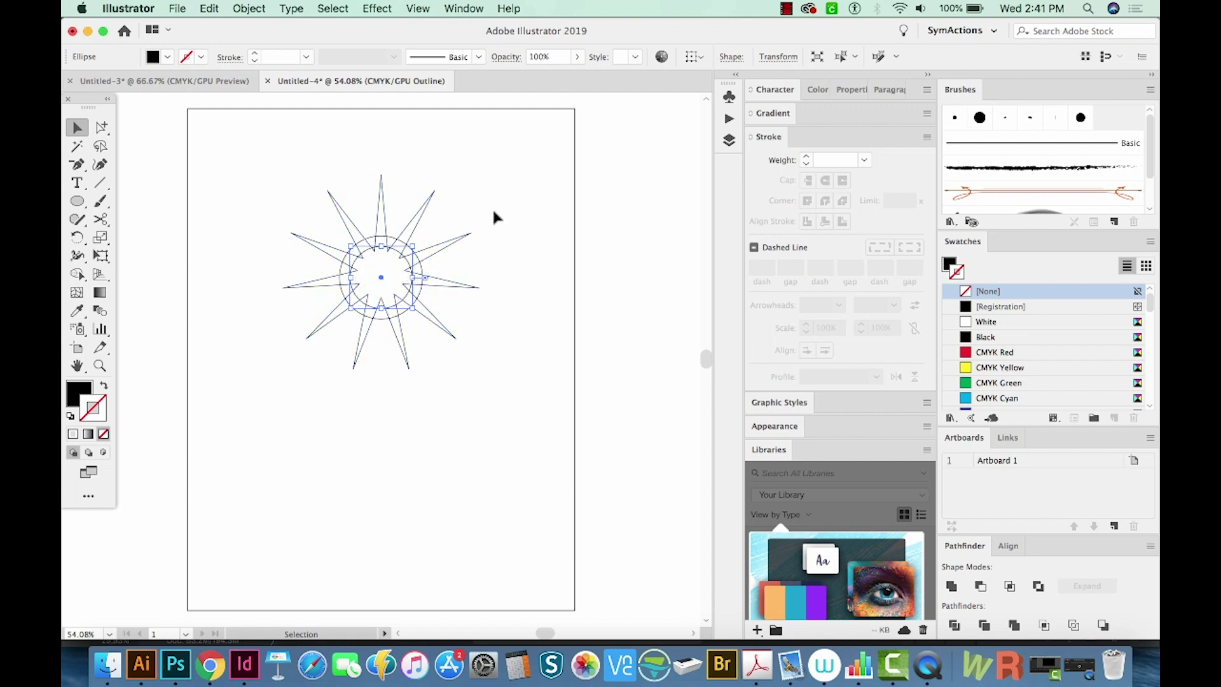
# Align the star and both circles on their horizontal and vertical centres.
pyautogui.moveTo(495, 197); pyautogui.dragTo(286, 372)
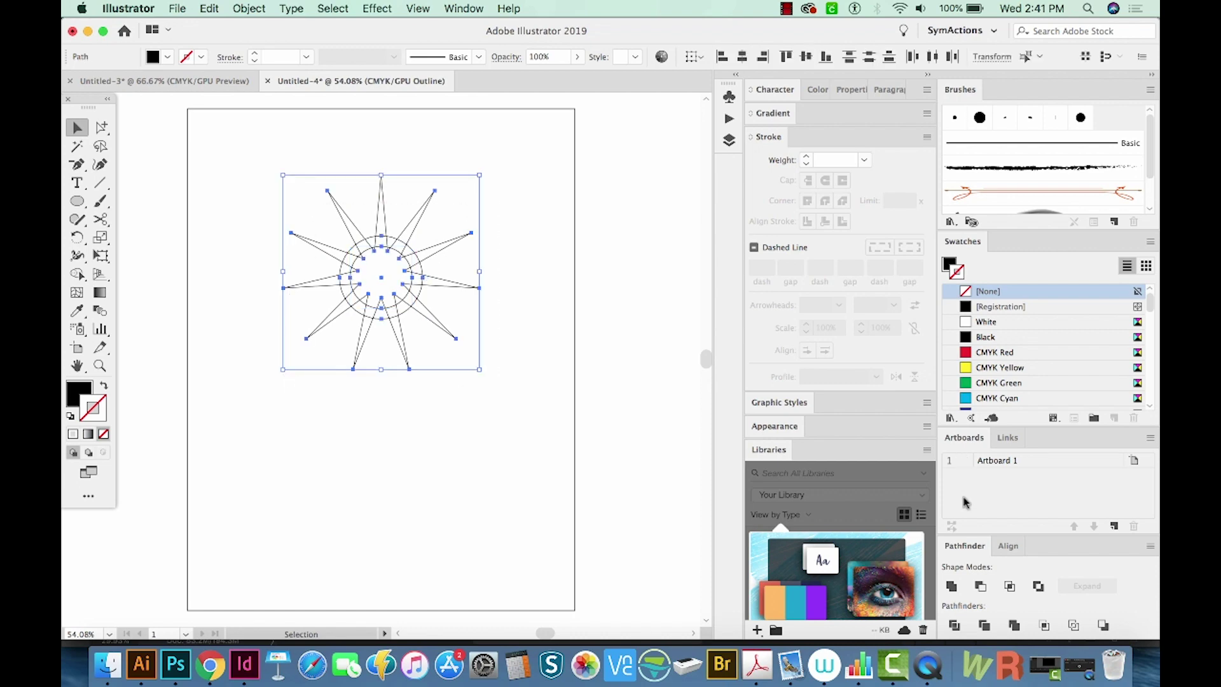
pyautogui.click(1008, 545)
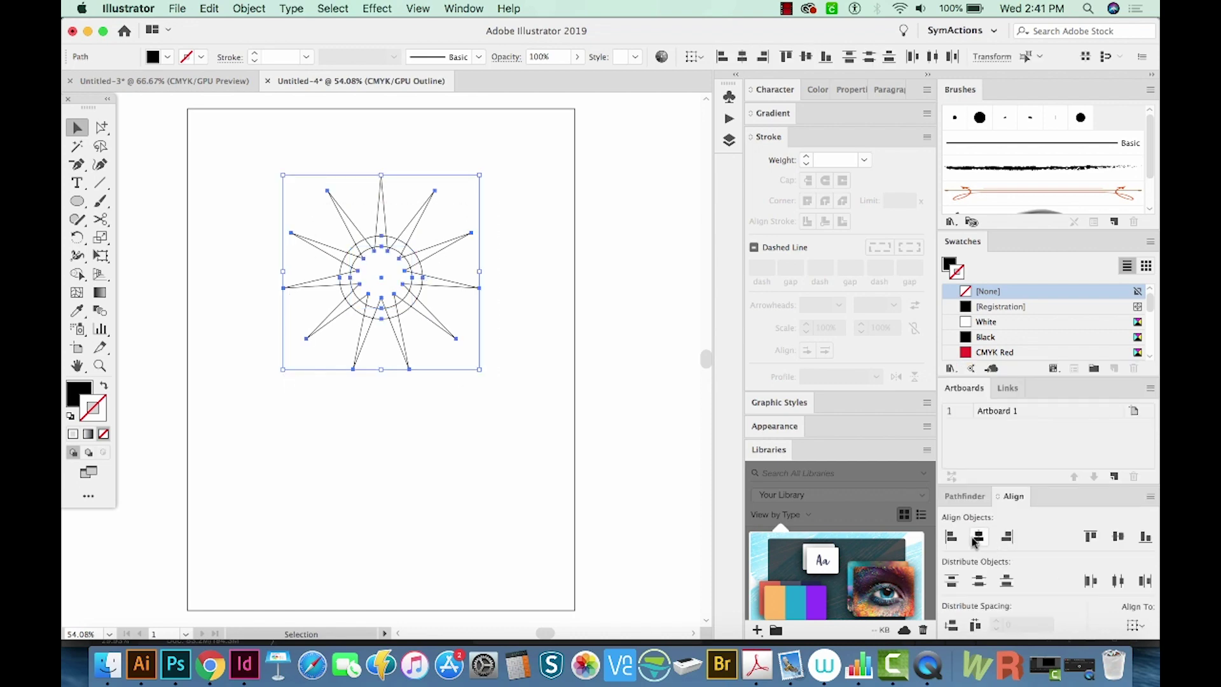
pyautogui.click(979, 544)
pyautogui.click(1118, 537)
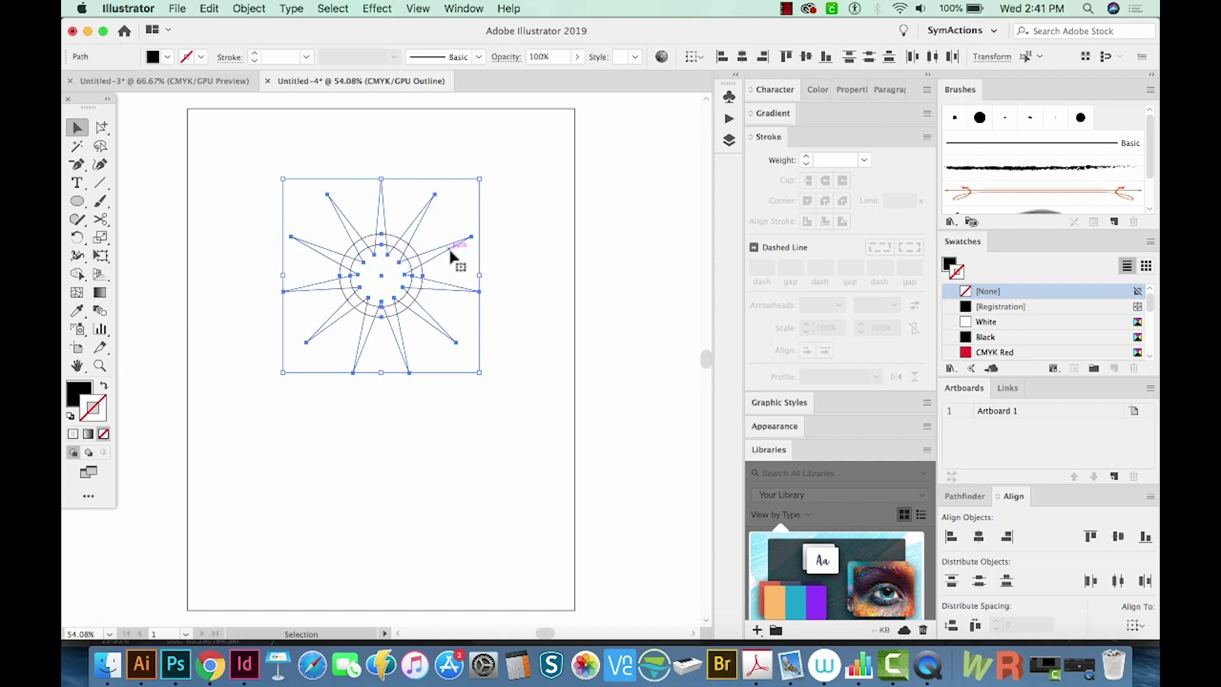
# Return to Preview mode and zoom in closely around the star.
pyautogui.press('a')
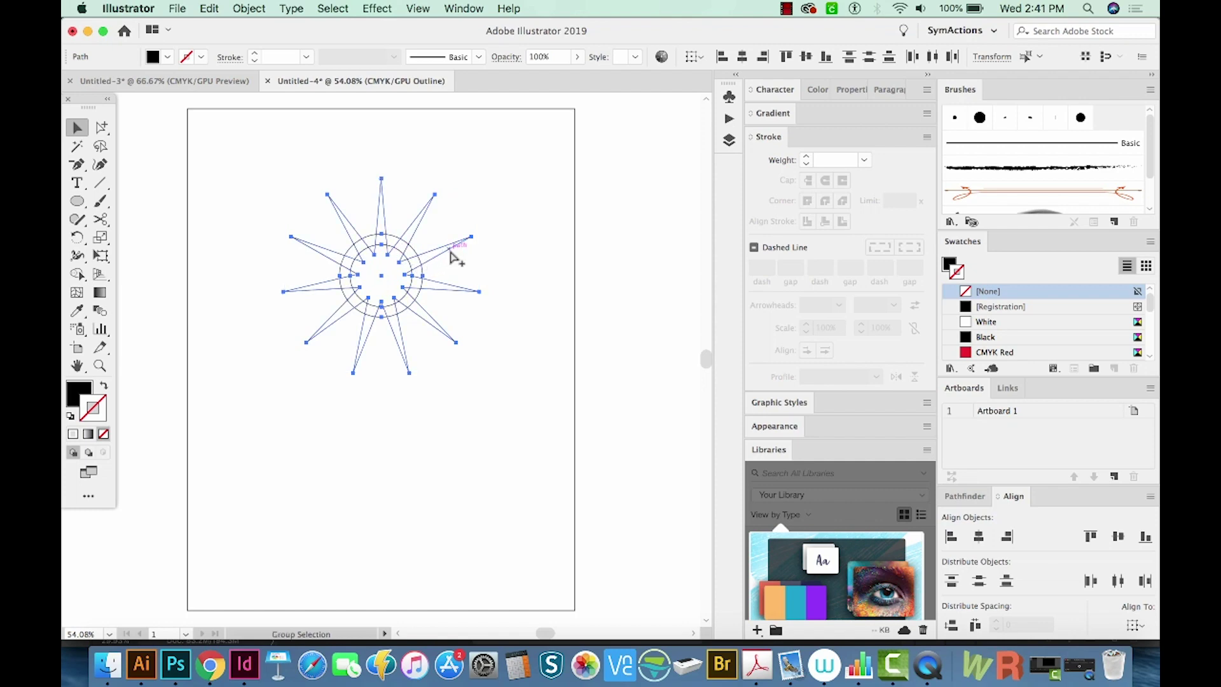
pyautogui.hotkey('ctrl', 'y')
pyautogui.press('z')
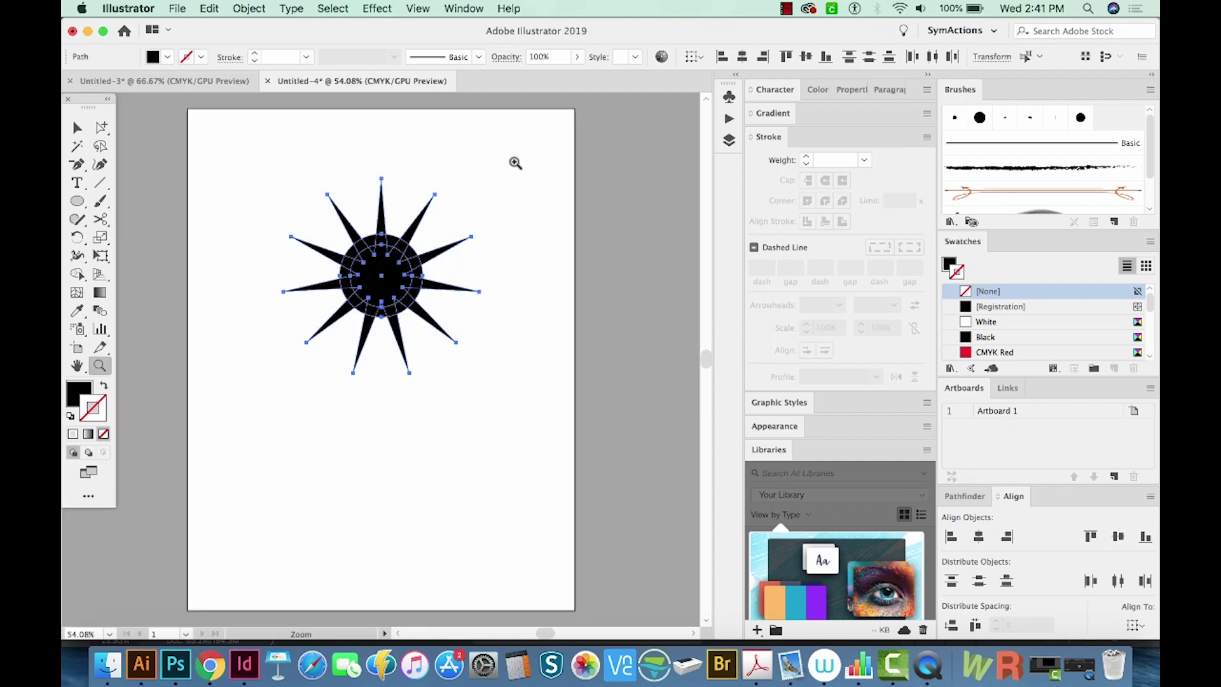
pyautogui.moveTo(515, 163); pyautogui.dragTo(261, 389)
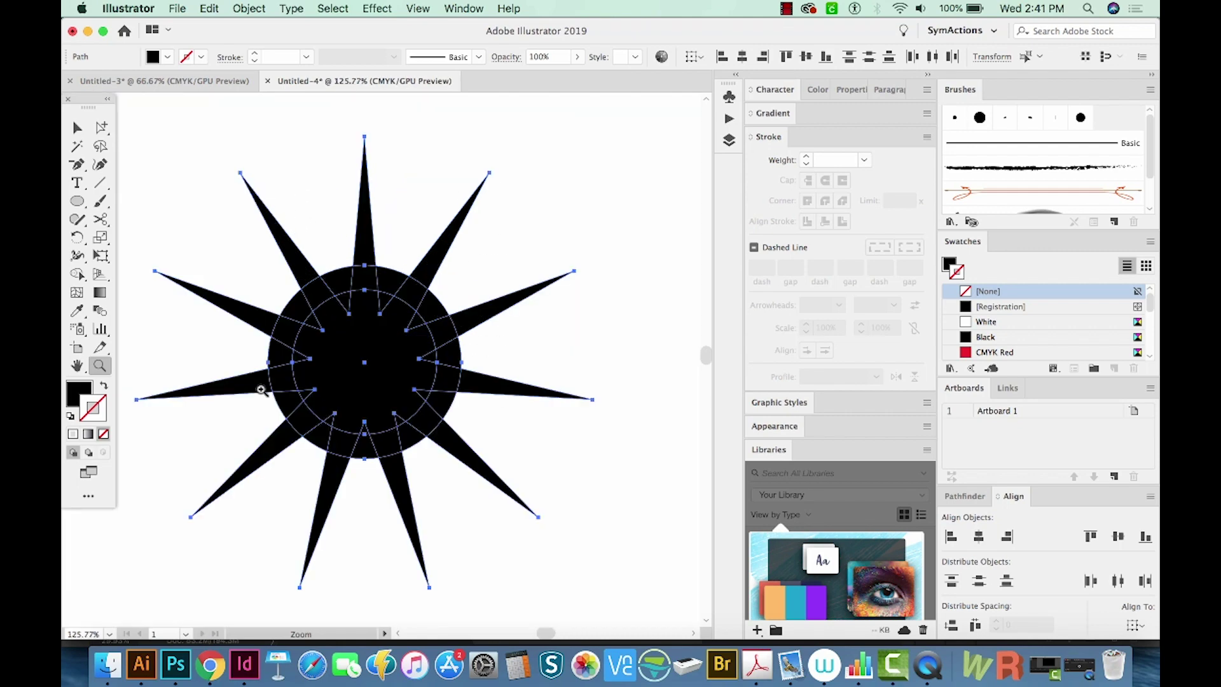
pyautogui.hscroll(-2, 367, 361)
pyautogui.scroll(-1, 367, 362)
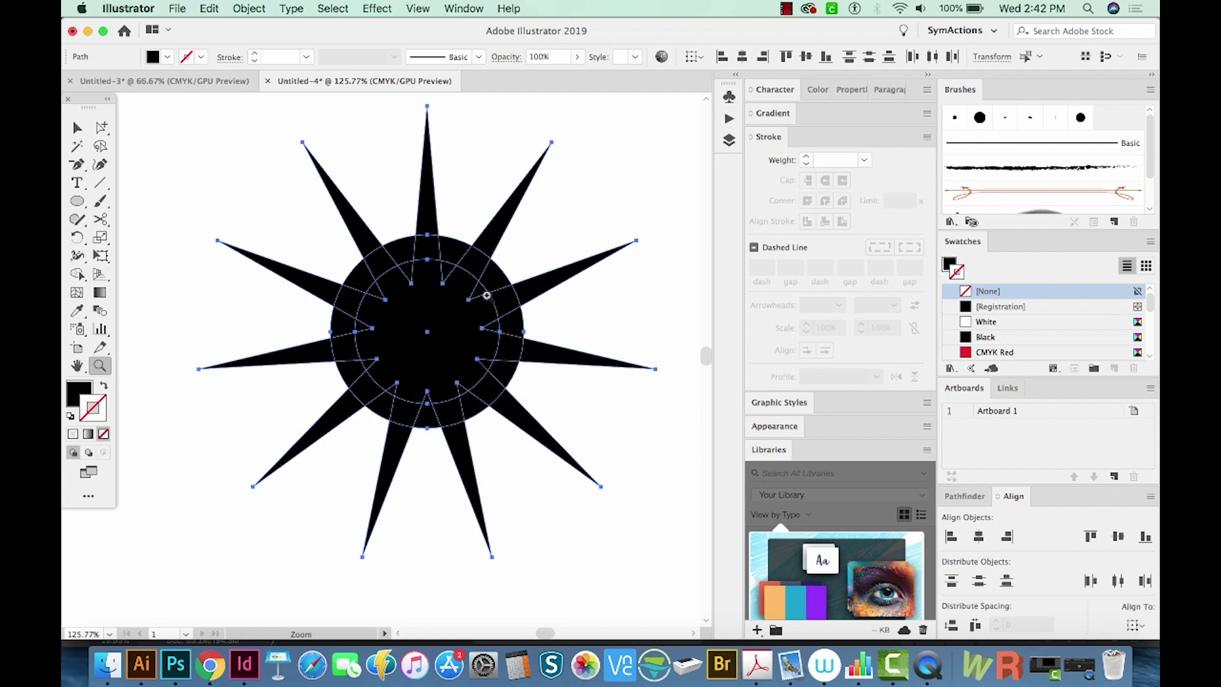
# Select the smaller inner circle and bring up its Move settings.
pyautogui.click(77, 129)
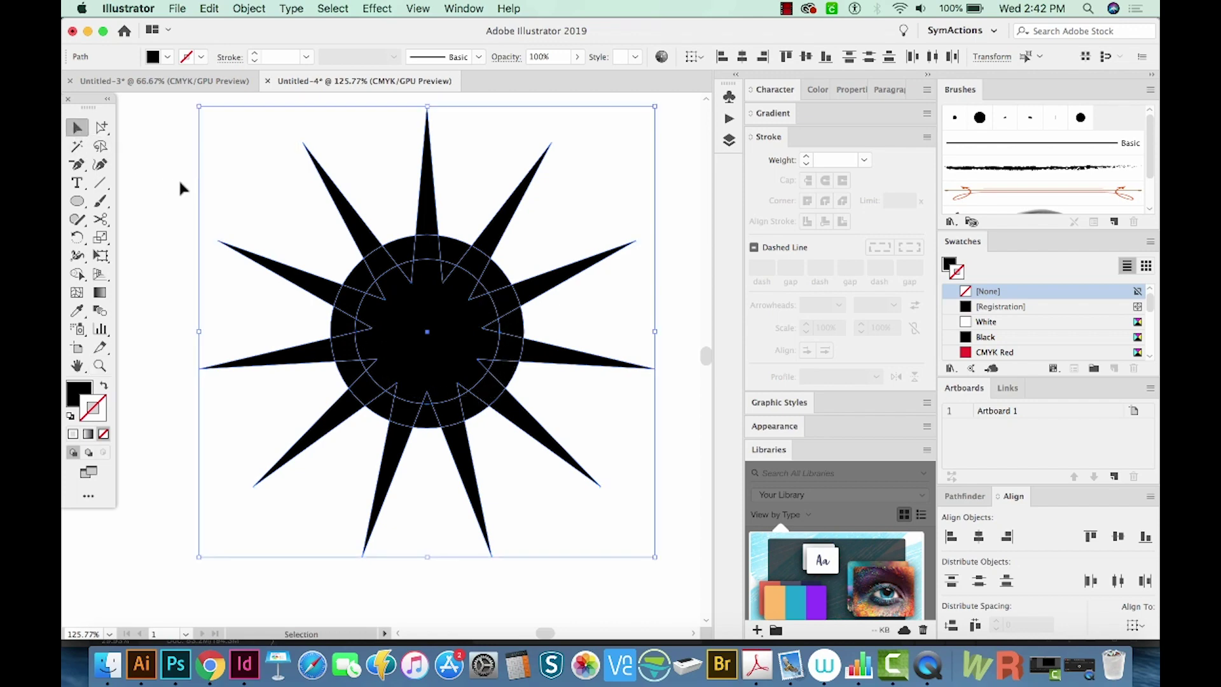
pyautogui.click(317, 205)
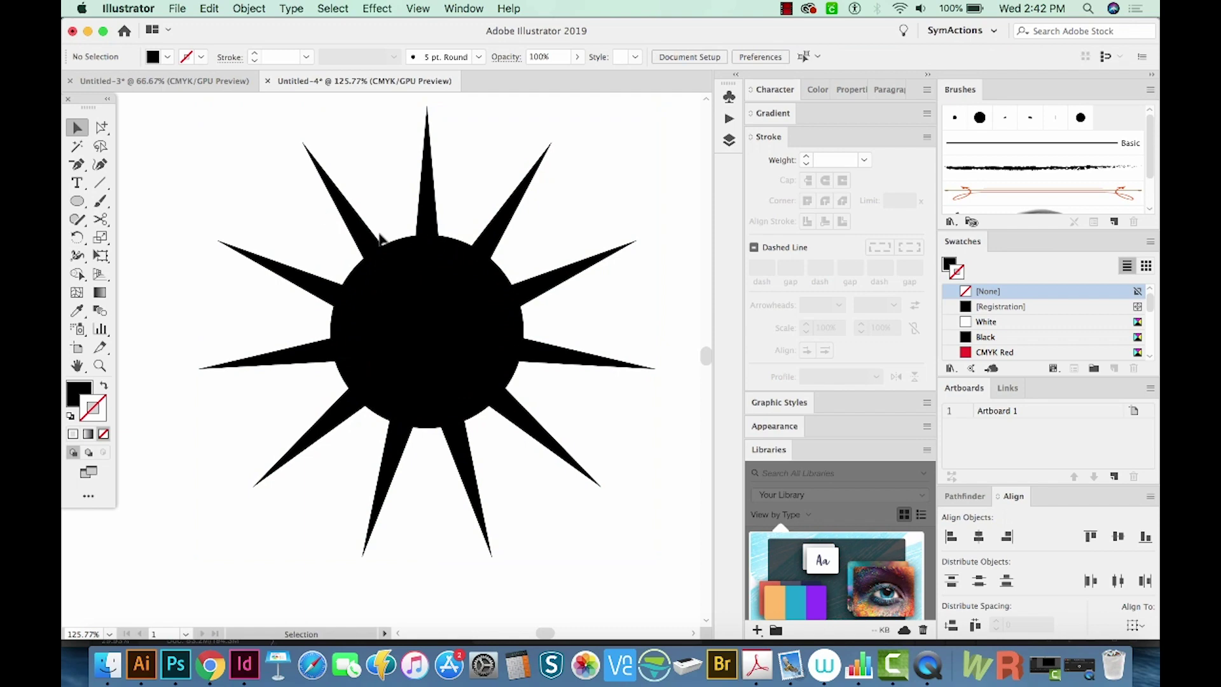
pyautogui.click(417, 296)
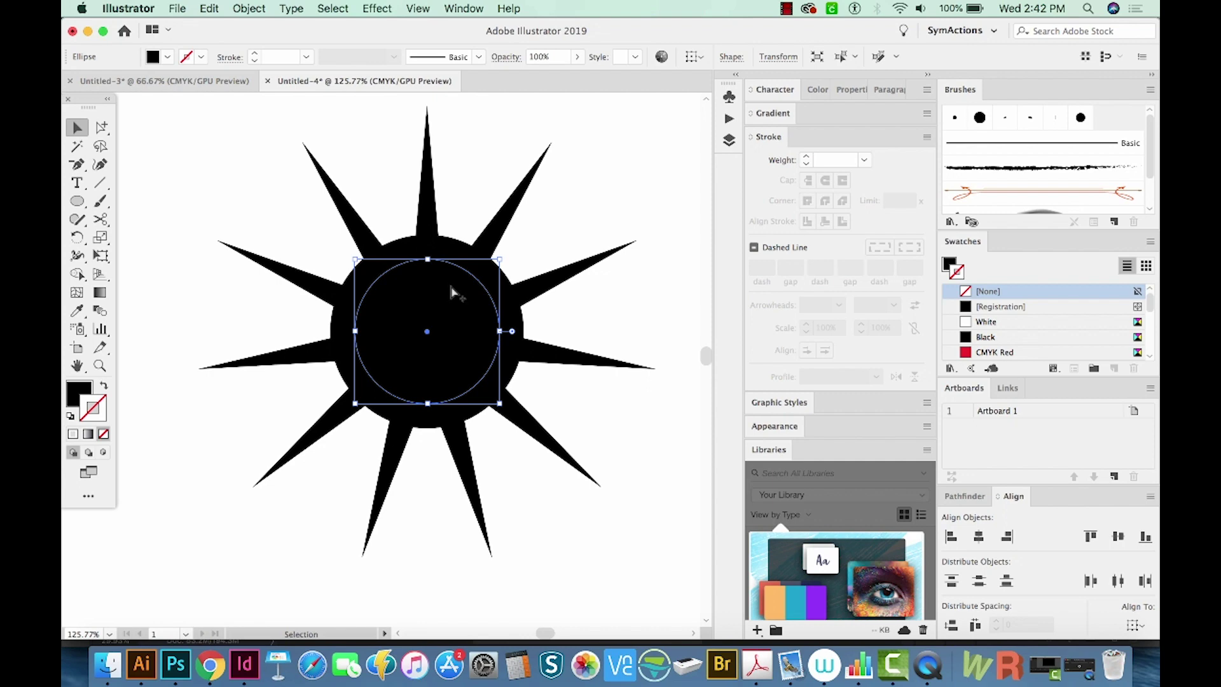
pyautogui.press('super+alt')
pyautogui.press('Return')
# Move the inner circle 1000 pt horizontally and 0 pt vertically.
pyautogui.moveTo(233, 96); pyautogui.dragTo(315, 109)
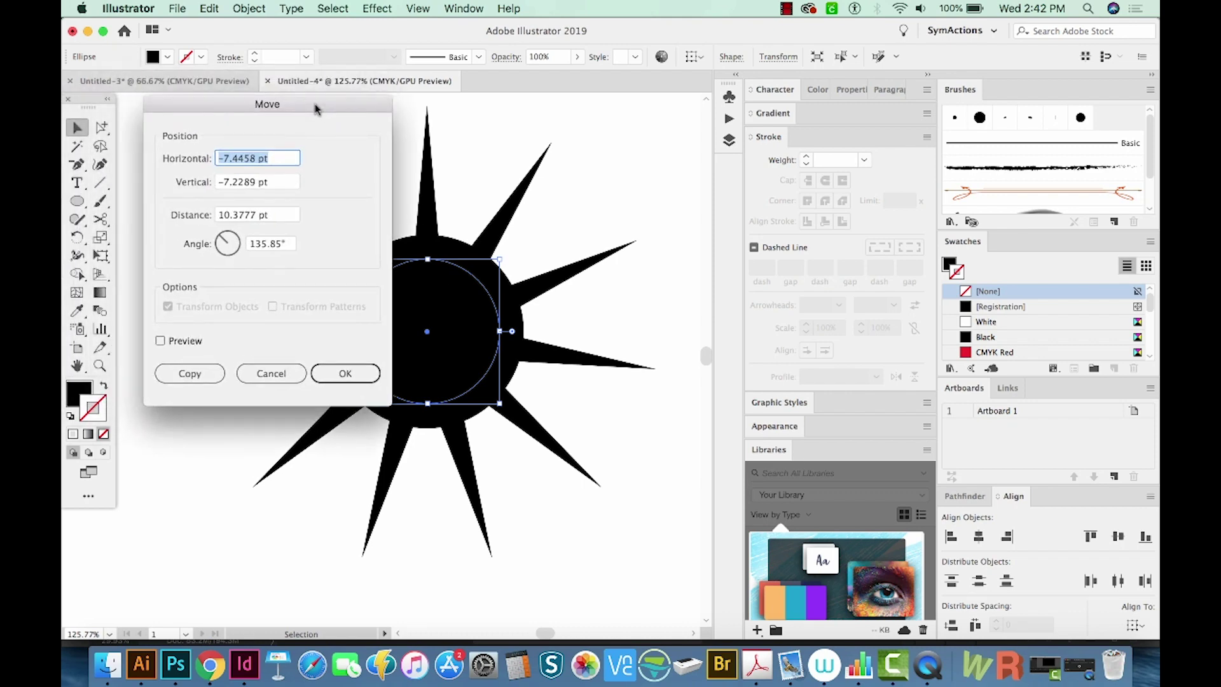
pyautogui.write('1000')
pyautogui.press('Tab')
pyautogui.write('0')
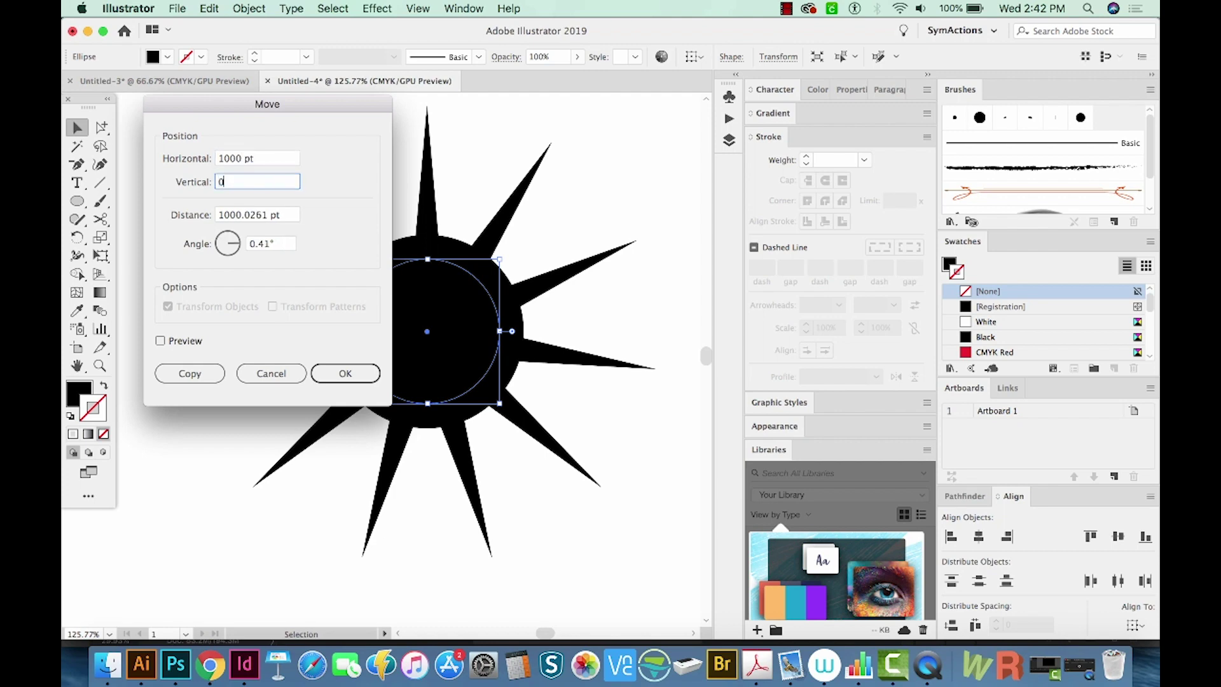
pyautogui.press('Tab')
pyautogui.click(346, 377)
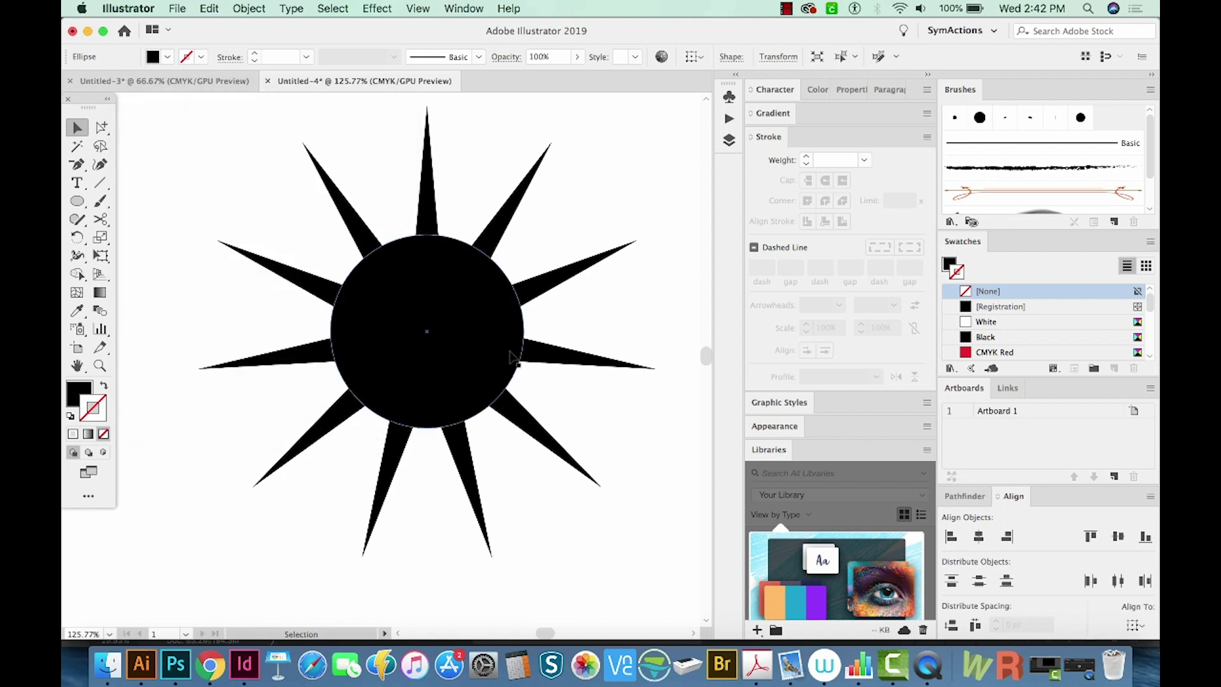
# Zoom out to locate the moved circle, zoom back in on the star, and deselect.
pyautogui.press('super+minus')
pyautogui.press('super+minus')
pyautogui.press('super+minus')
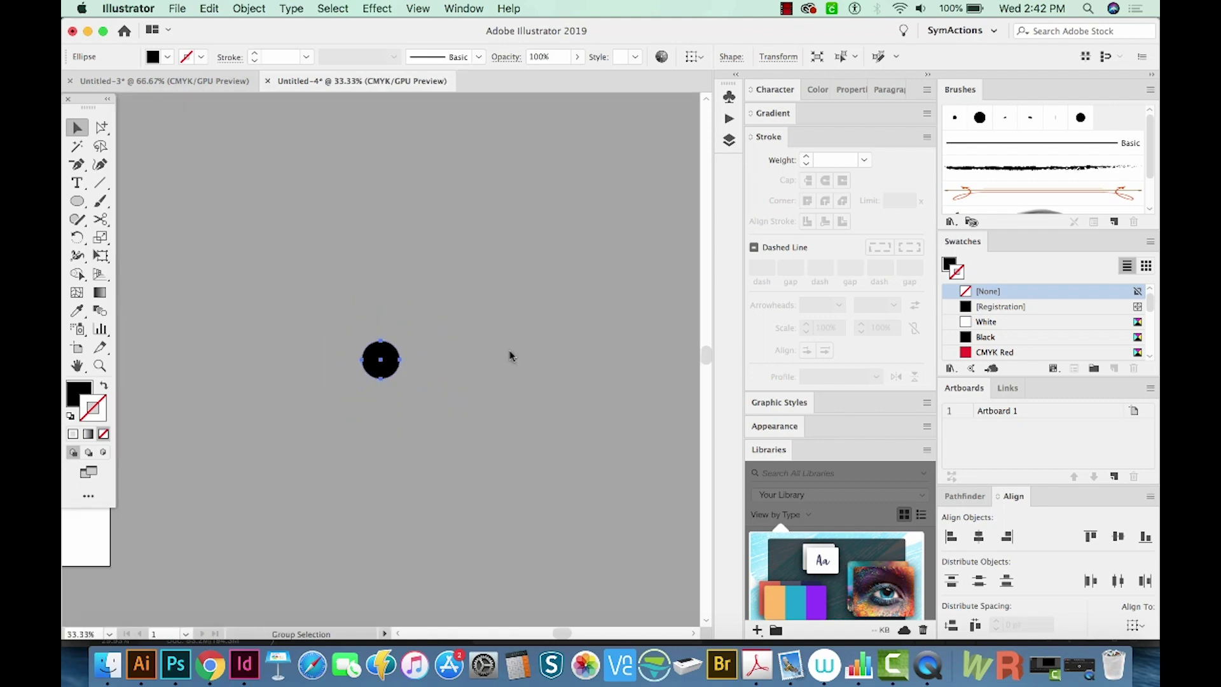
pyautogui.press('super+minus')
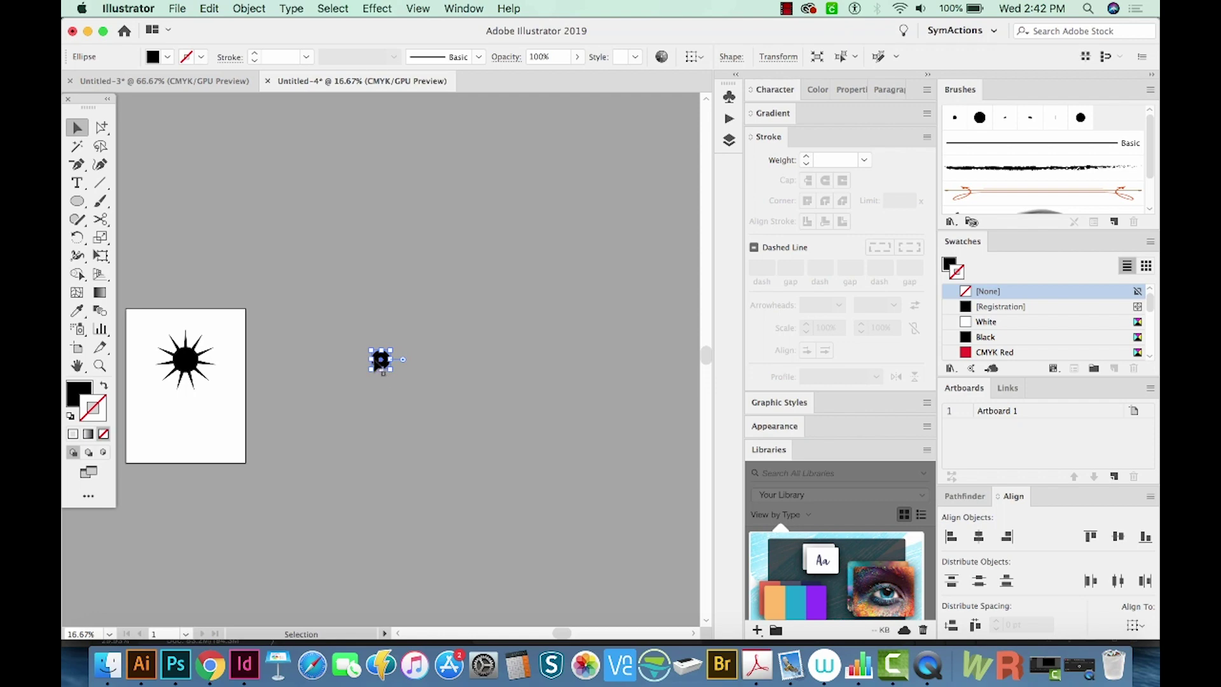
pyautogui.press('z')
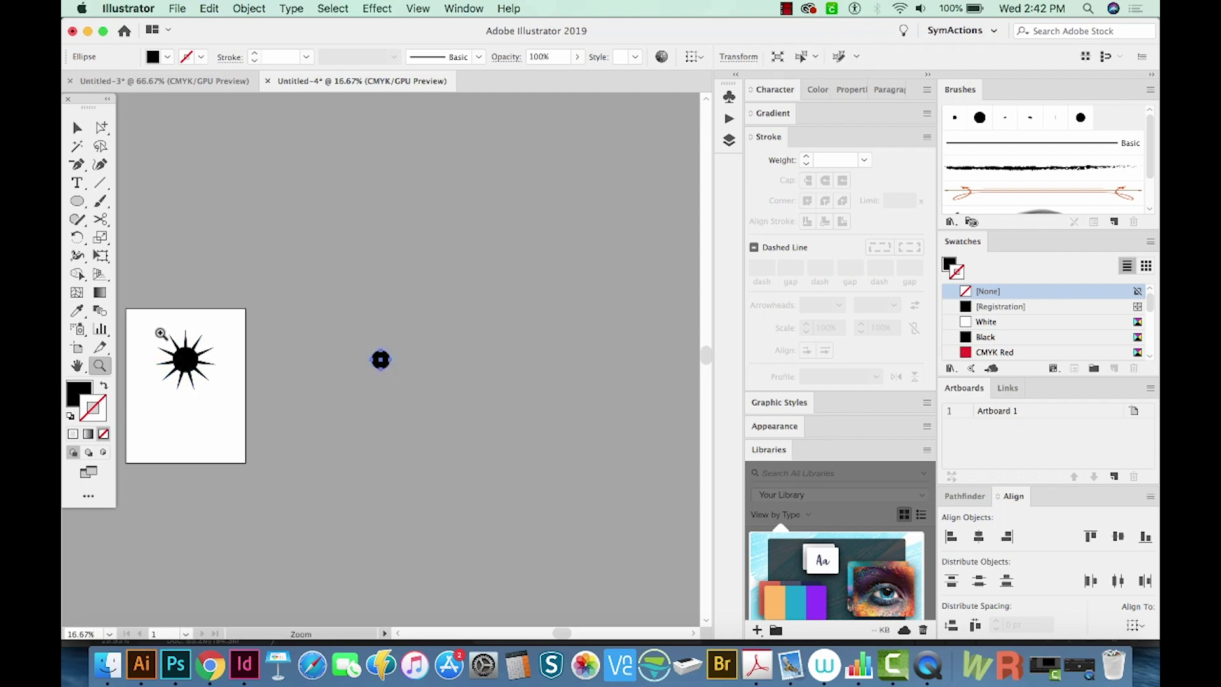
pyautogui.moveTo(141, 326); pyautogui.dragTo(232, 401)
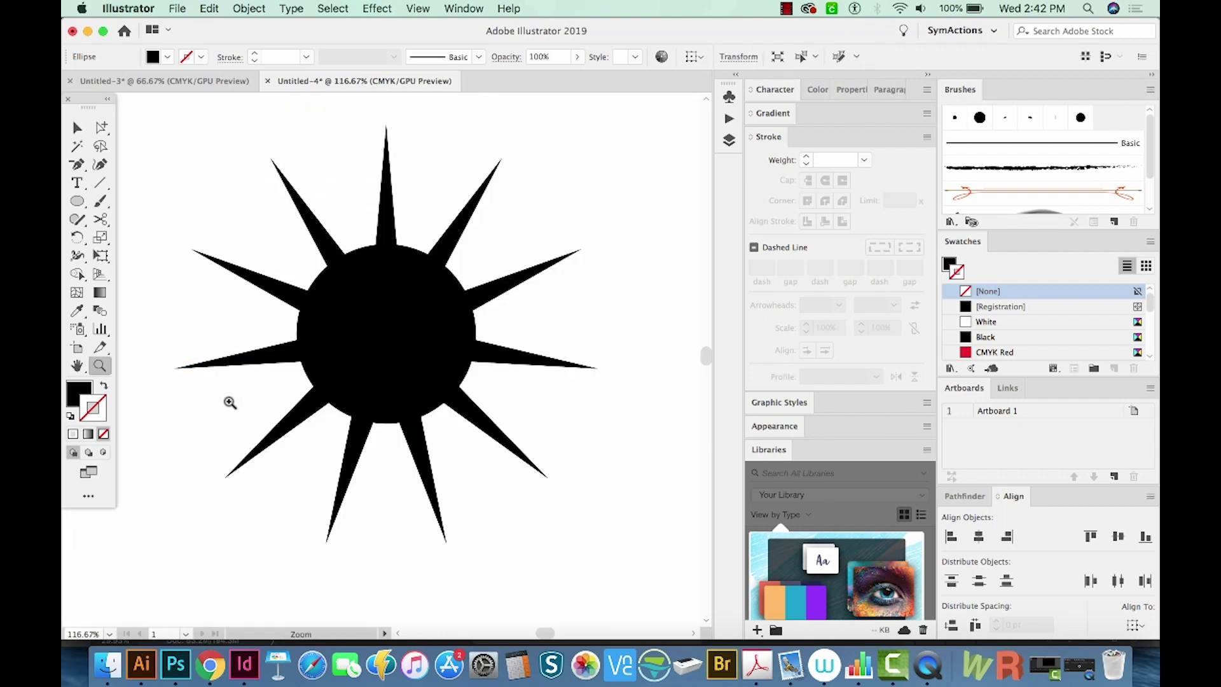
pyautogui.press('v')
pyautogui.press('shift+super+a')
# Select the star and centre circle together for the Shape Builder.
pyautogui.hscroll(-2, 569, 302)
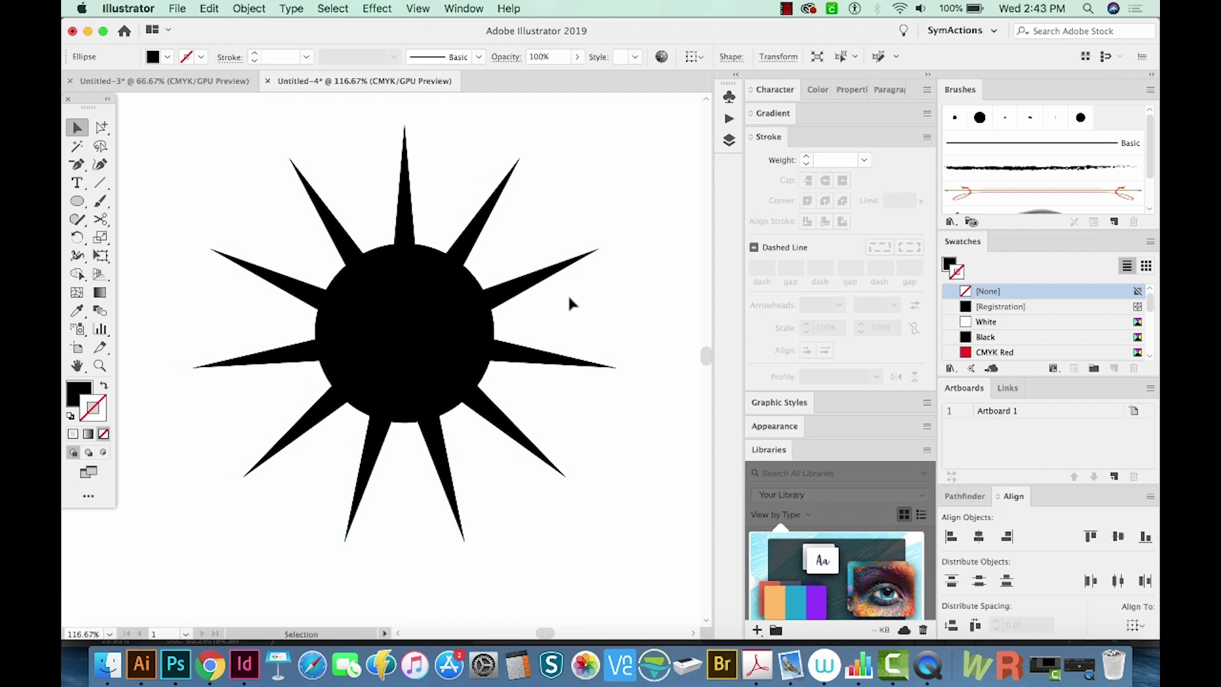
pyautogui.moveTo(618, 196); pyautogui.dragTo(325, 440)
pyautogui.moveTo(273, 474); pyautogui.dragTo(274, 476)
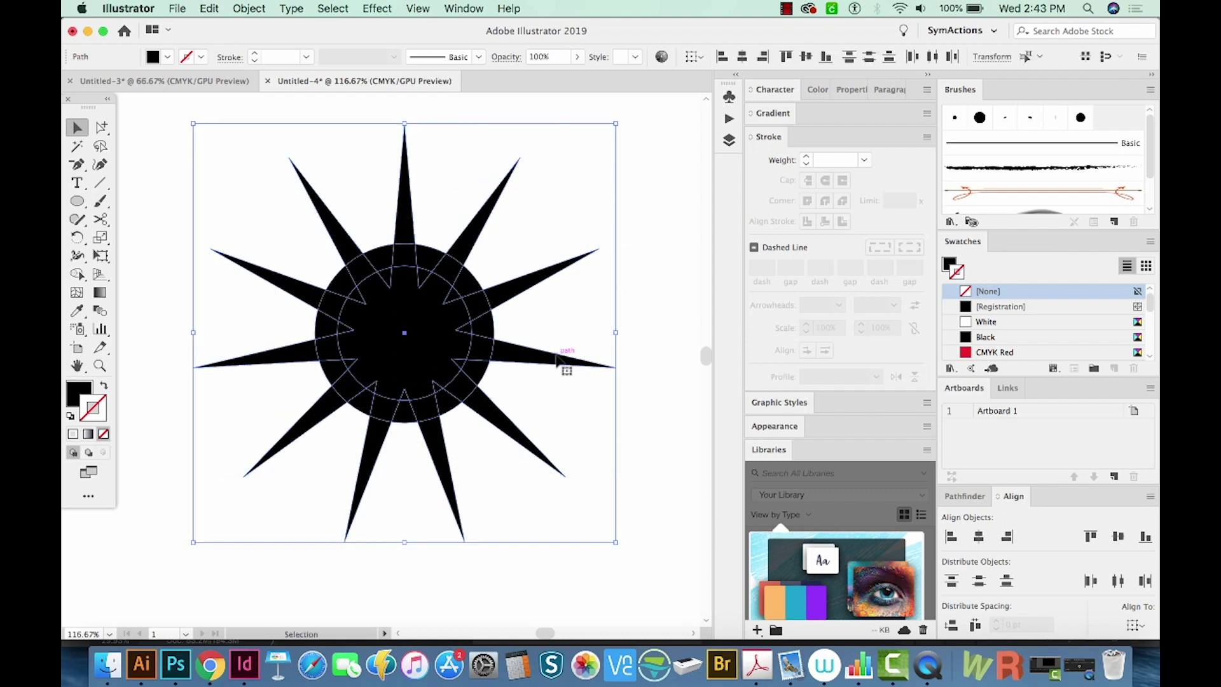
pyautogui.hotkey('shift', 'm')
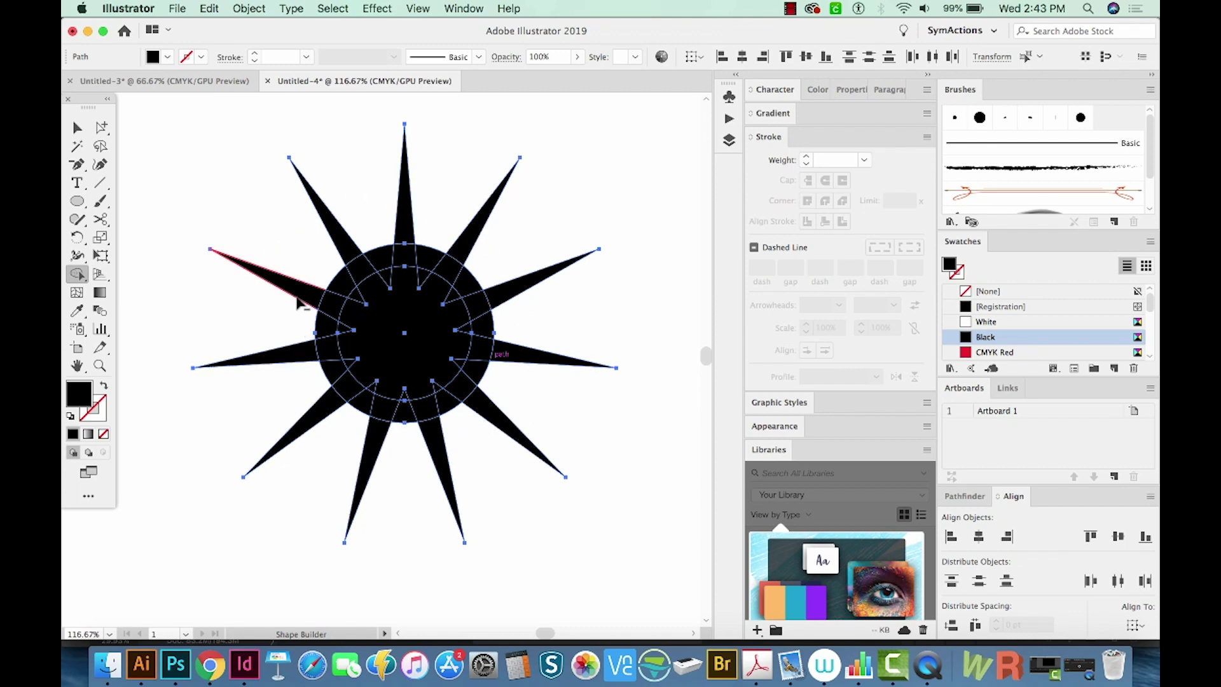
# Delete the outer spikes and merge the inner disc with its spike pieces.
pyautogui.keyDown('alt'); pyautogui.click(286, 277); pyautogui.keyUp('alt')
pyautogui.moveTo(259, 239); pyautogui.dragTo(472, 463)
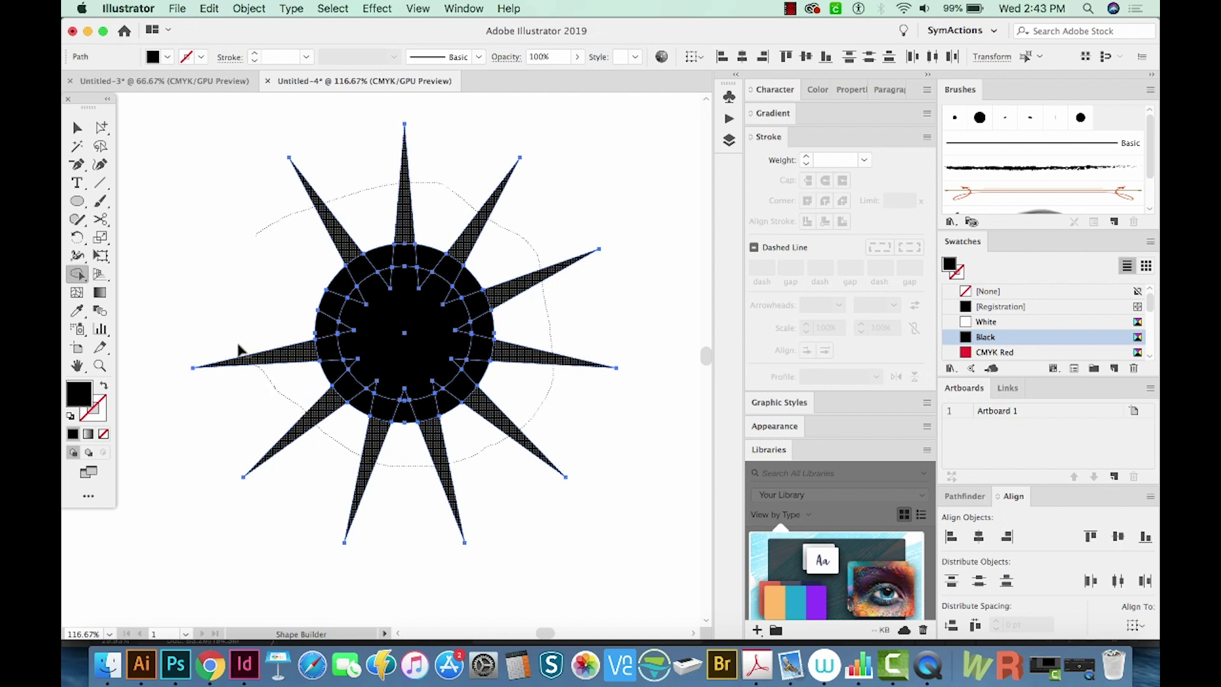
pyautogui.moveTo(472, 463); pyautogui.dragTo(236, 345)
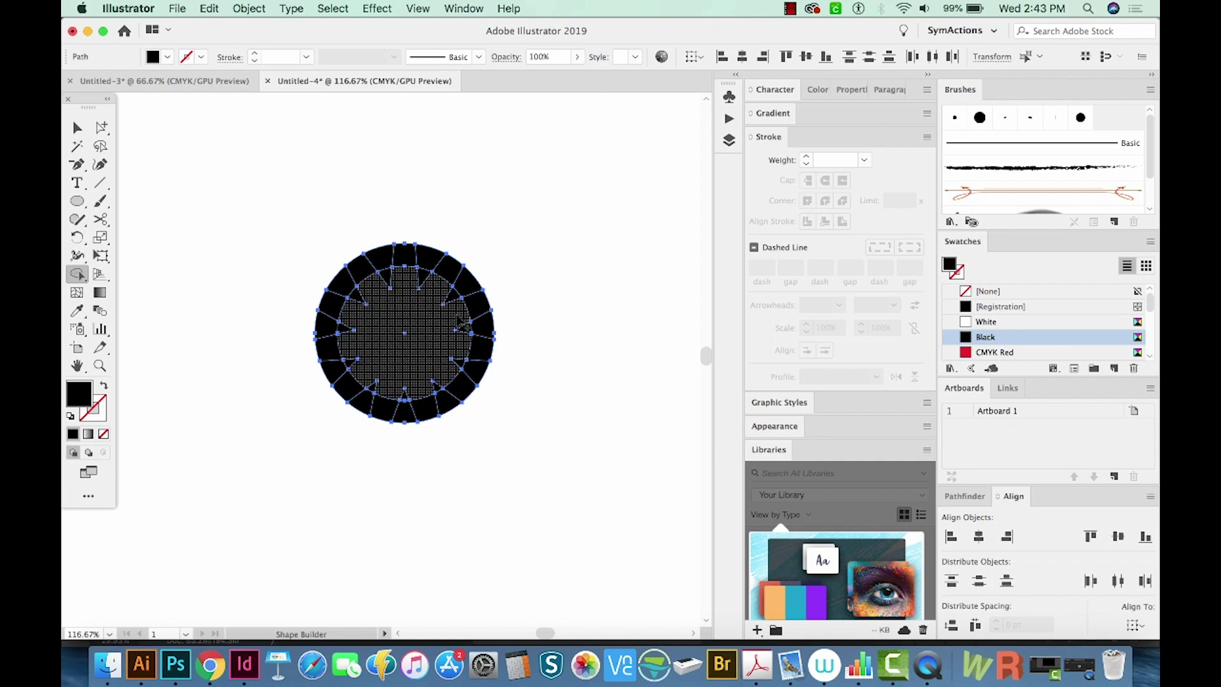
pyautogui.moveTo(354, 322)
pyautogui.mouseDown()
pyautogui.moveTo(432, 286)
pyautogui.moveTo(456, 305)
pyautogui.moveTo(461, 365)
pyautogui.moveTo(442, 391)
pyautogui.moveTo(407, 398)
pyautogui.mouseUp()
pyautogui.moveTo(352, 360); pyautogui.dragTo(349, 321)
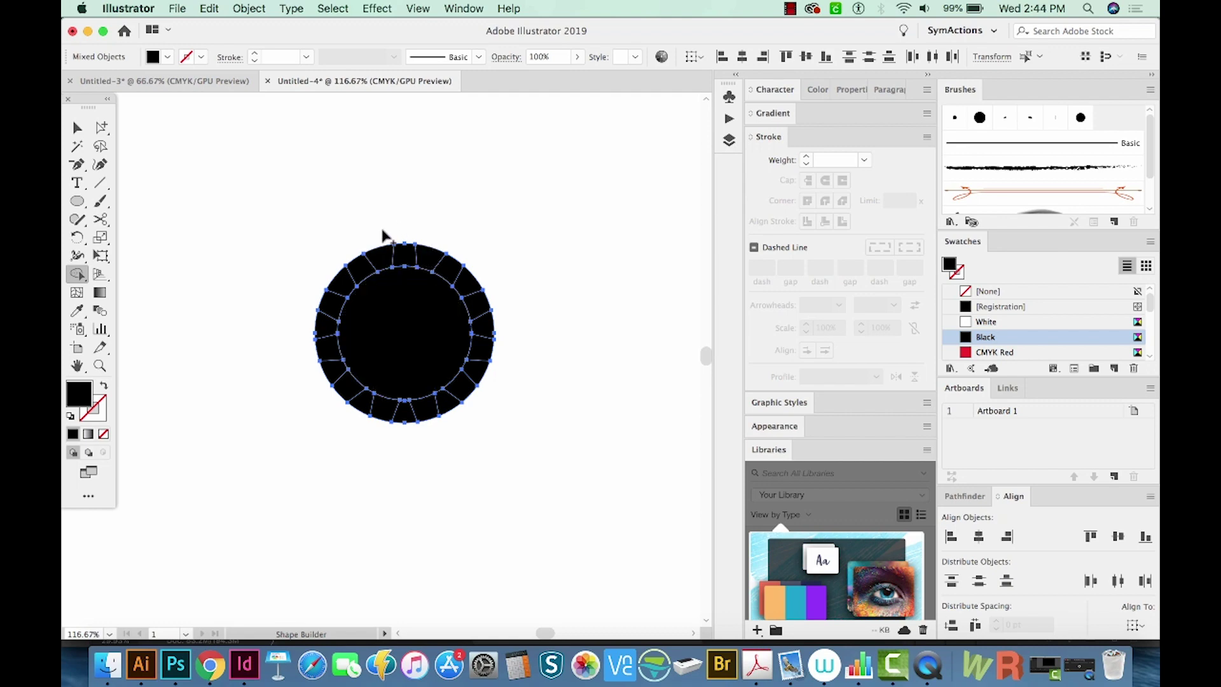
# Delete the ring segments between the top, lower and left teeth, leaving square teeth.
pyautogui.moveTo(375, 237)
pyautogui.mouseDown()
pyautogui.moveTo(452, 239)
pyautogui.moveTo(491, 334)
pyautogui.mouseUp()
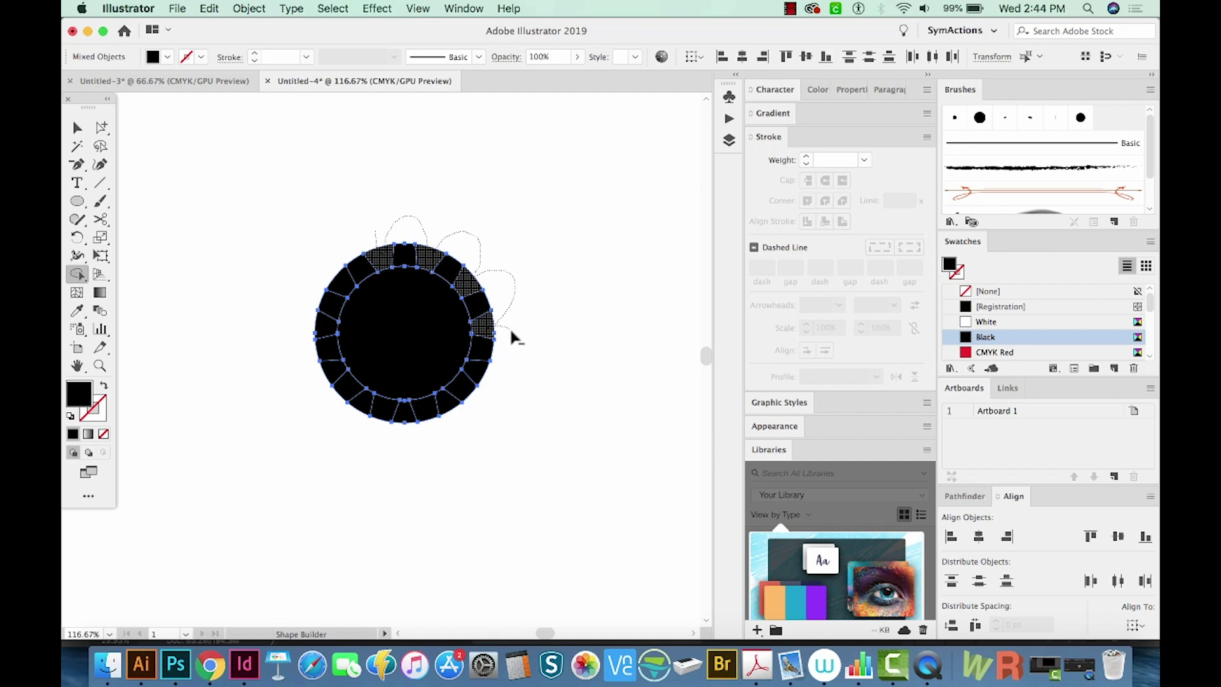
pyautogui.moveTo(490, 334); pyautogui.dragTo(513, 382)
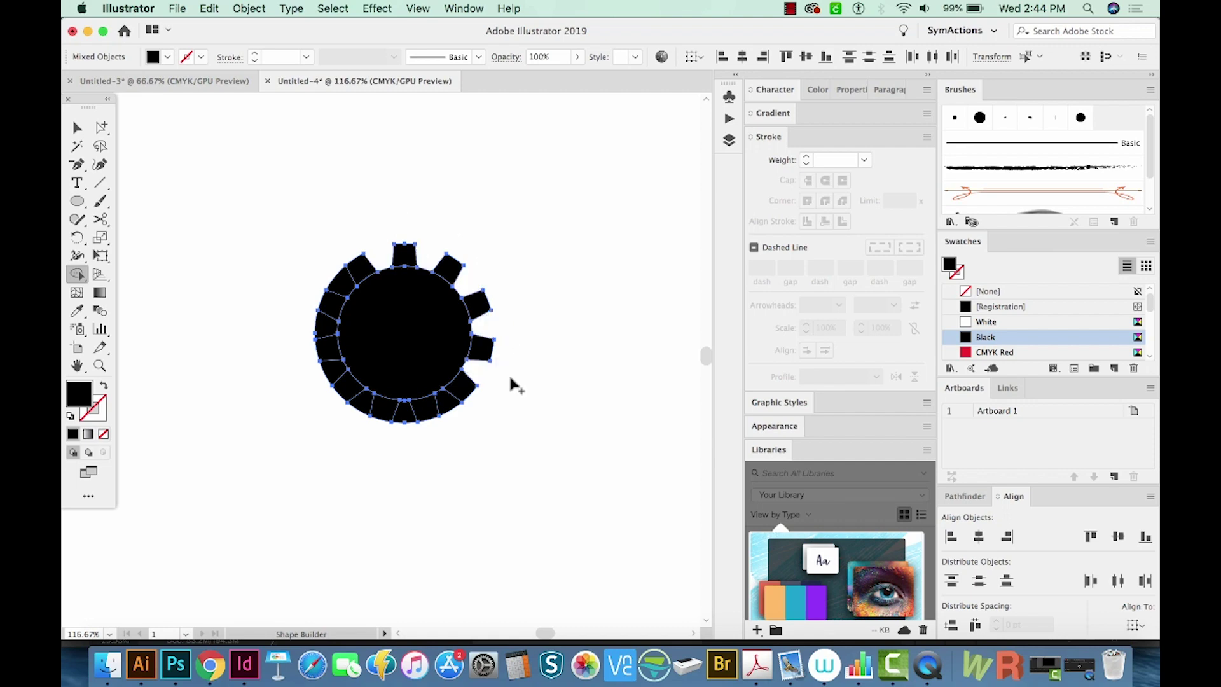
pyautogui.moveTo(469, 425); pyautogui.dragTo(368, 440)
pyautogui.moveTo(368, 440); pyautogui.dragTo(310, 320)
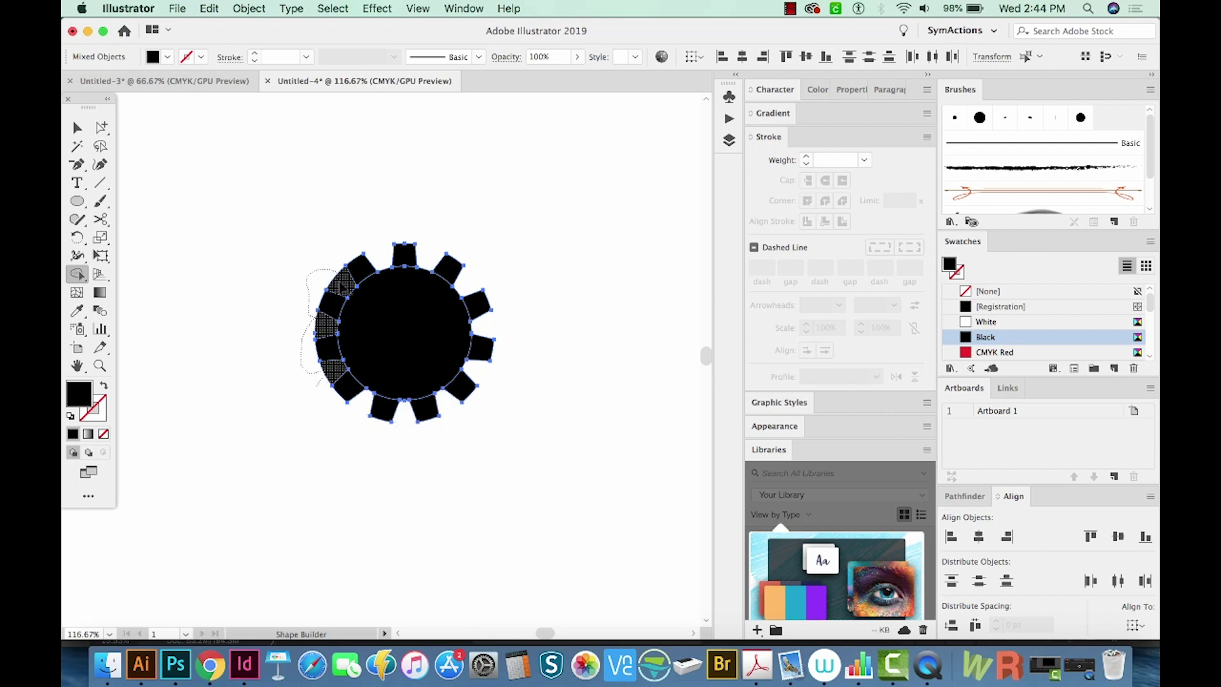
pyautogui.moveTo(310, 310); pyautogui.dragTo(347, 280)
pyautogui.press('v')
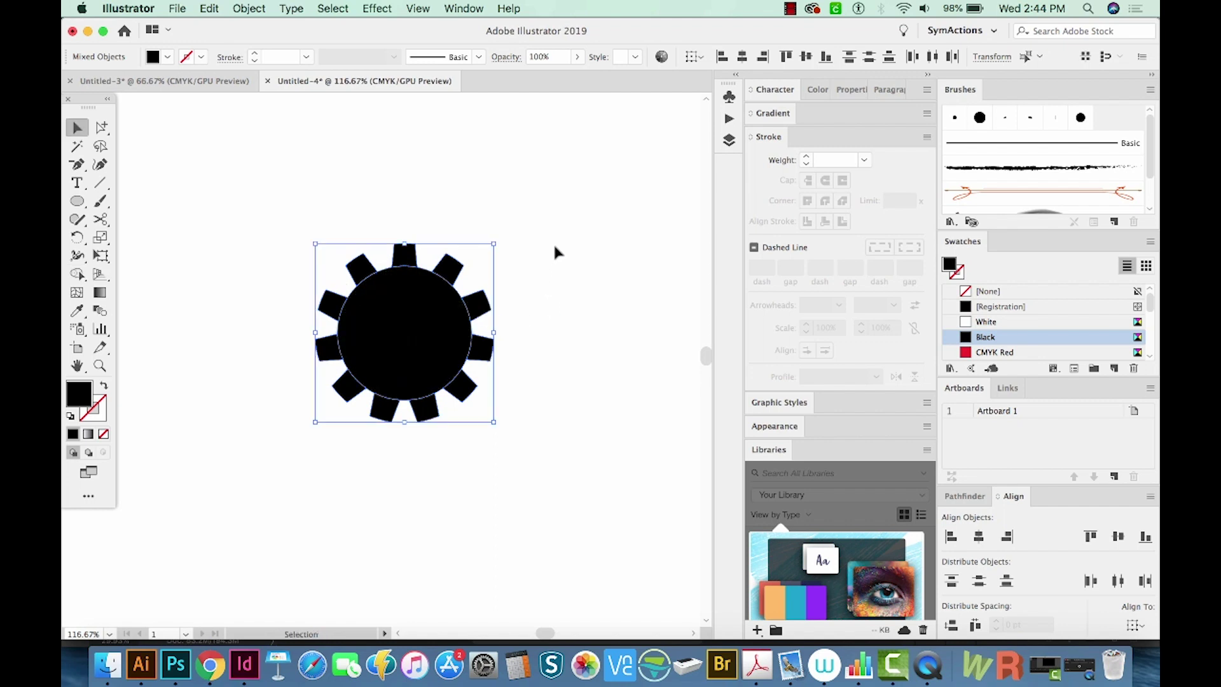
pyautogui.moveTo(555, 247); pyautogui.dragTo(284, 438)
# Unite all the gear pieces into one path with Pathfinder.
pyautogui.click(967, 501)
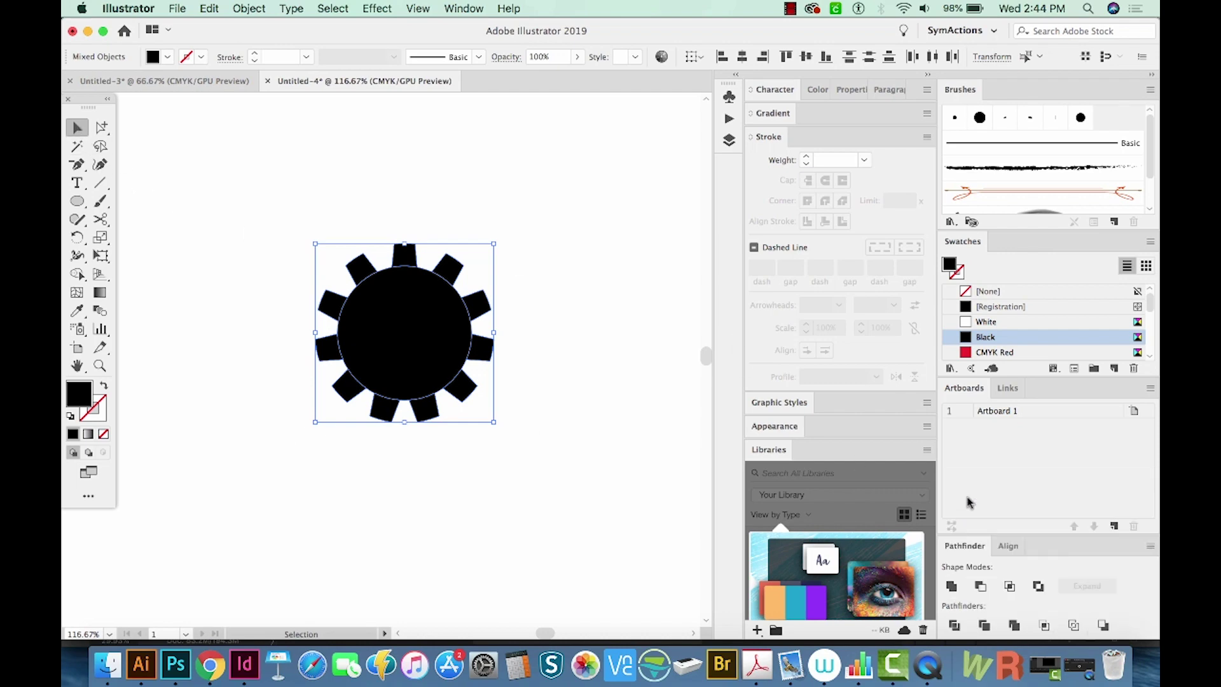
pyautogui.click(951, 586)
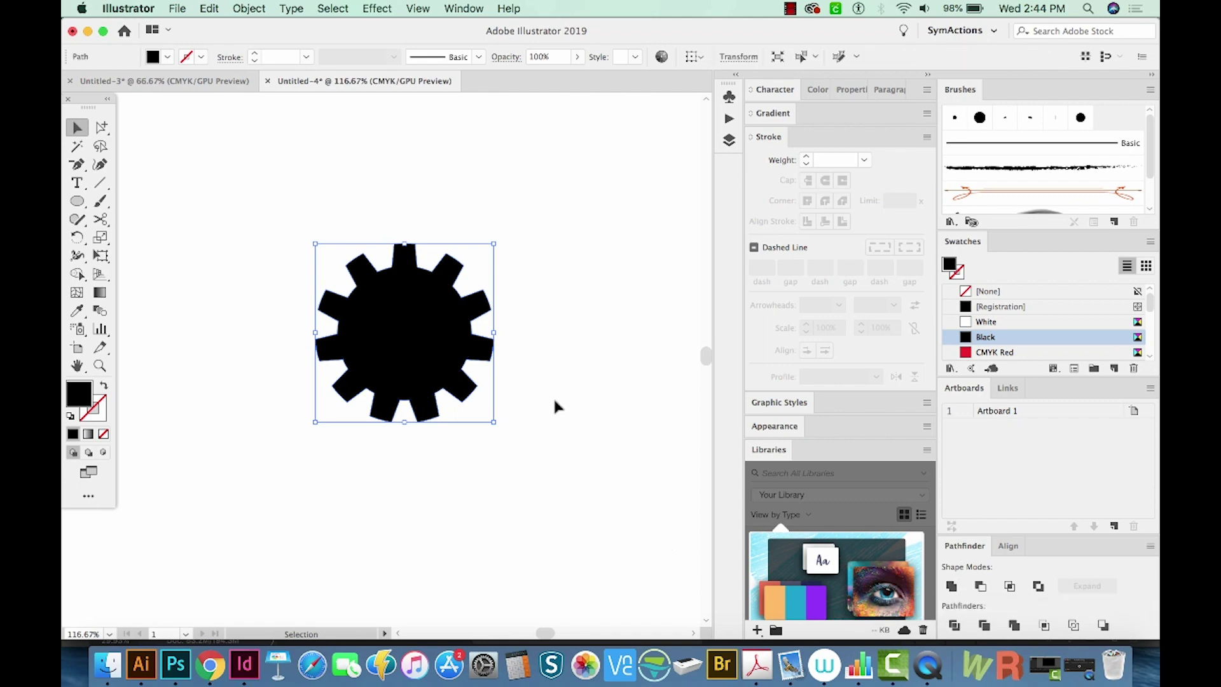
pyautogui.press('super+minus')
pyautogui.press('super+minus')
pyautogui.press('super+minus')
pyautogui.press('super+minus')
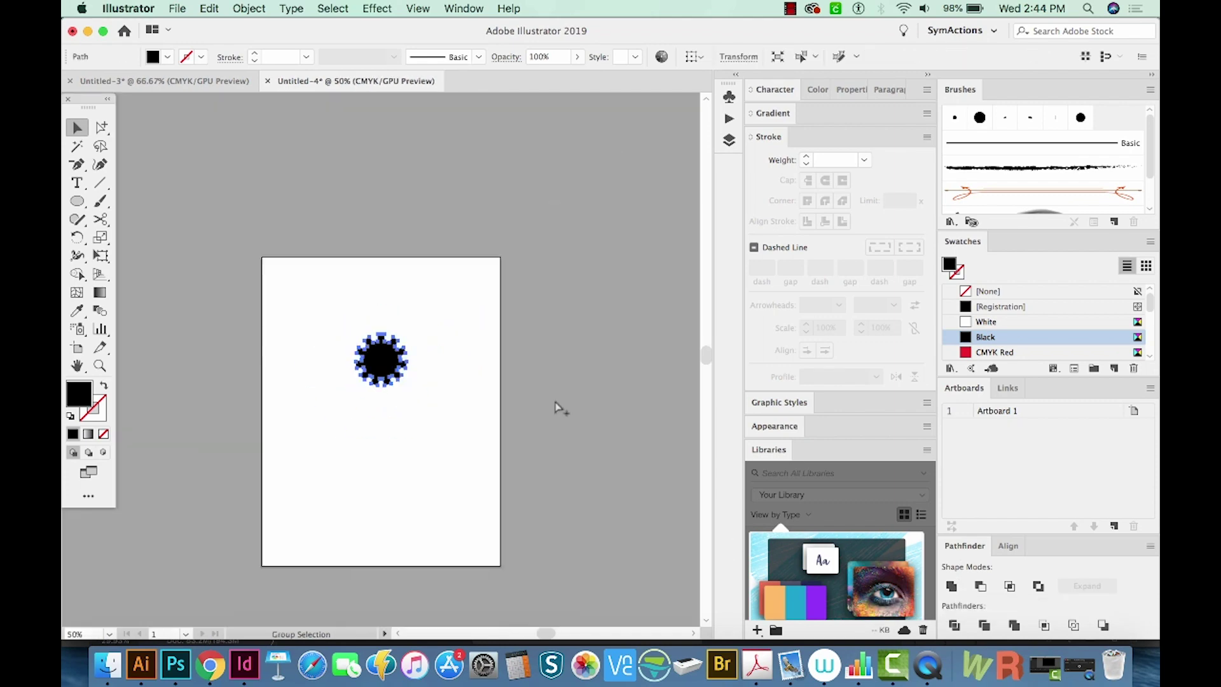
pyautogui.press('super+minus')
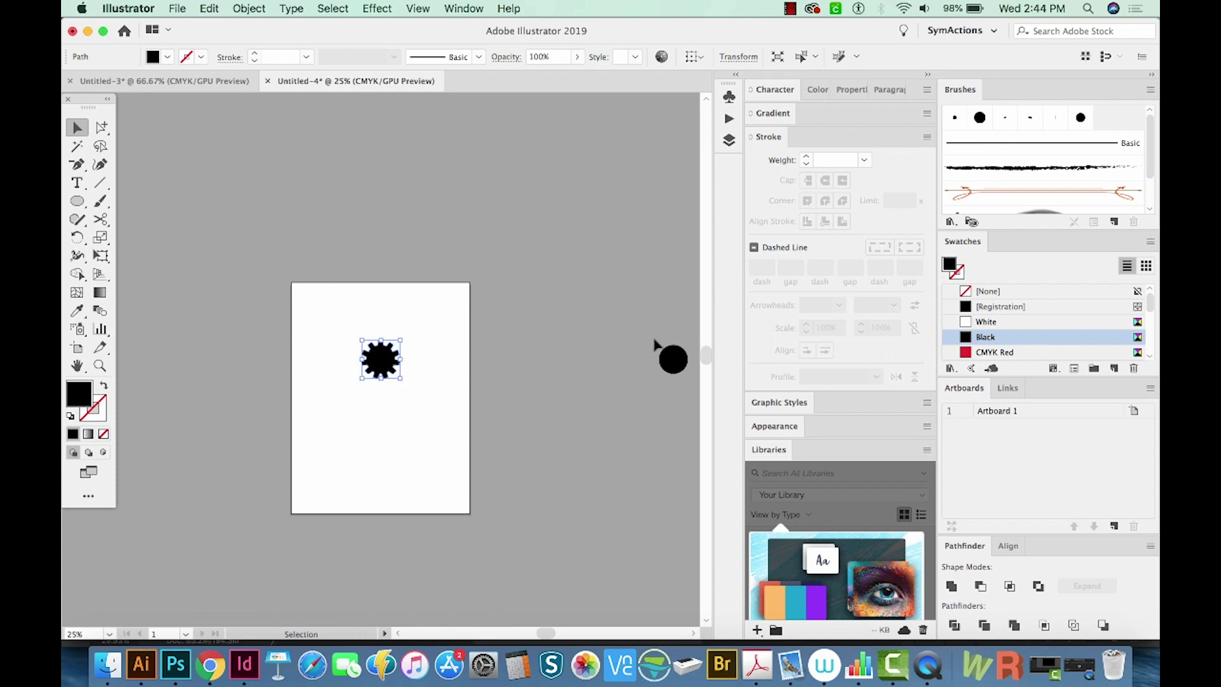
# Move the spare circle -1000 pt horizontally so it sits over the gear's centre.
pyautogui.click(683, 371)
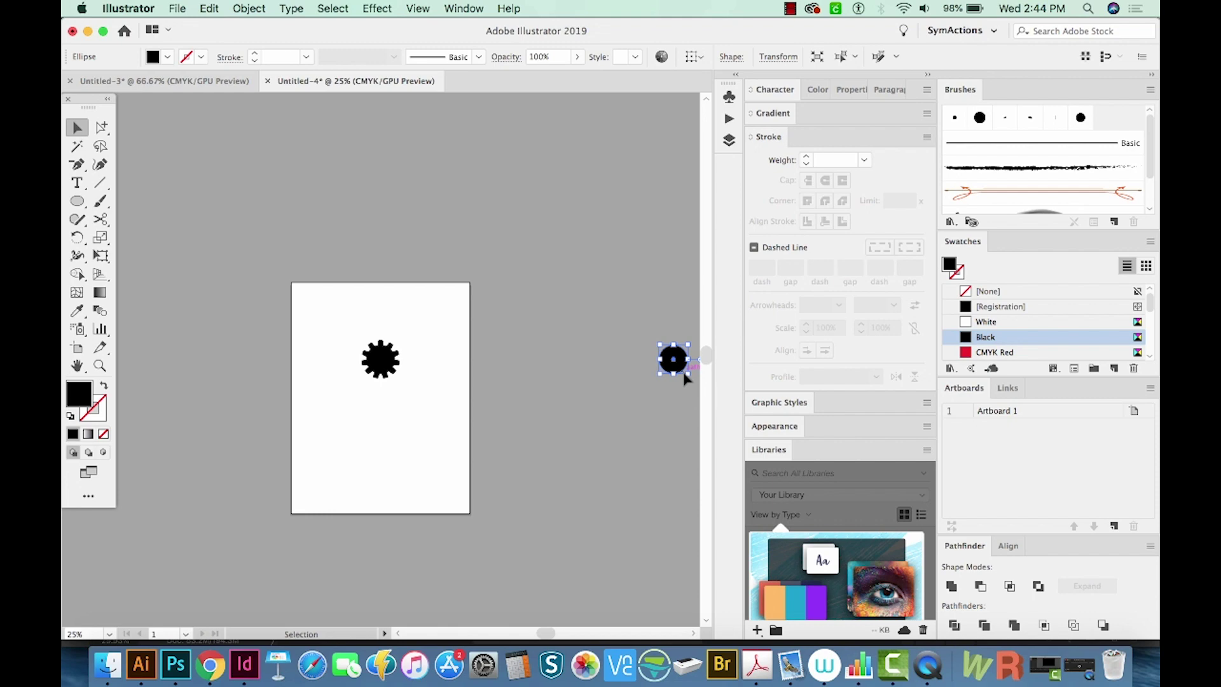
pyautogui.press('Return')
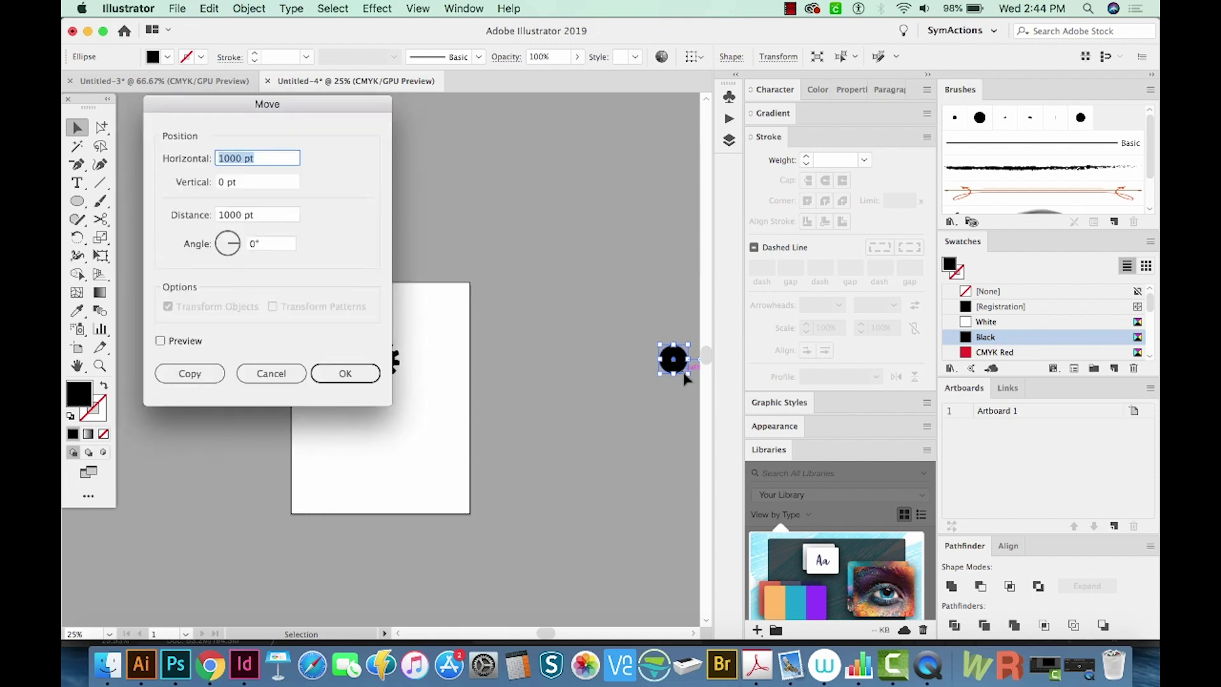
pyautogui.press('Left')
pyautogui.write('-')
pyautogui.press('Return')
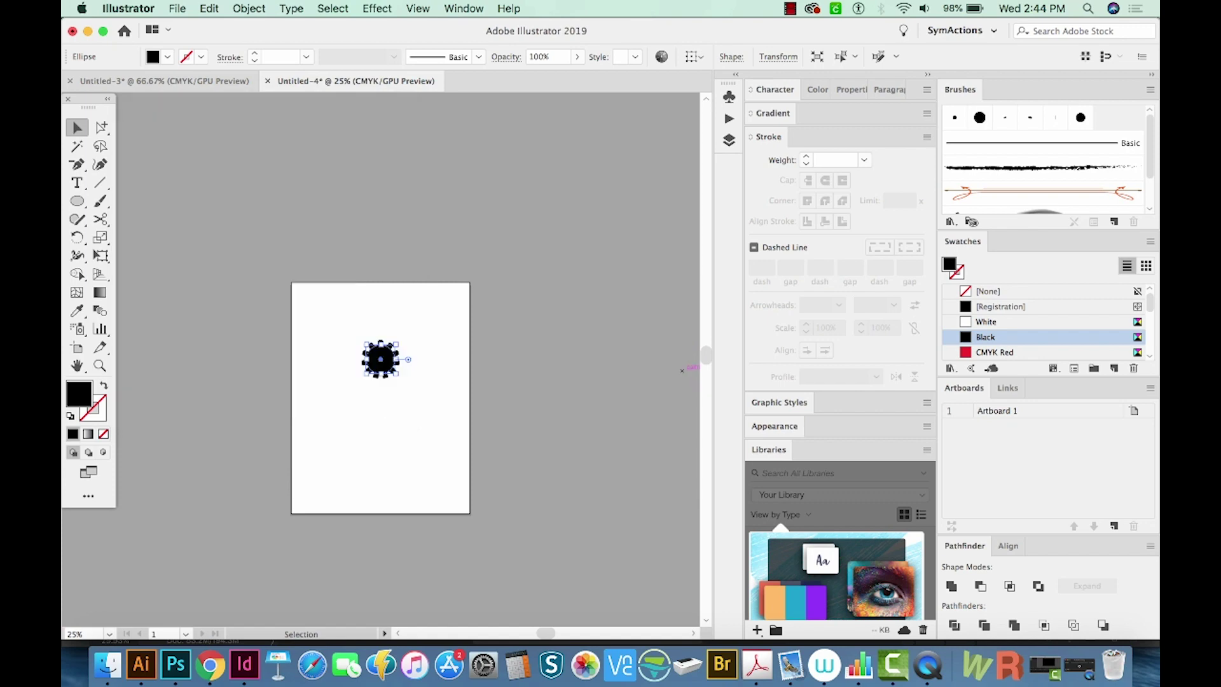
pyautogui.press('z')
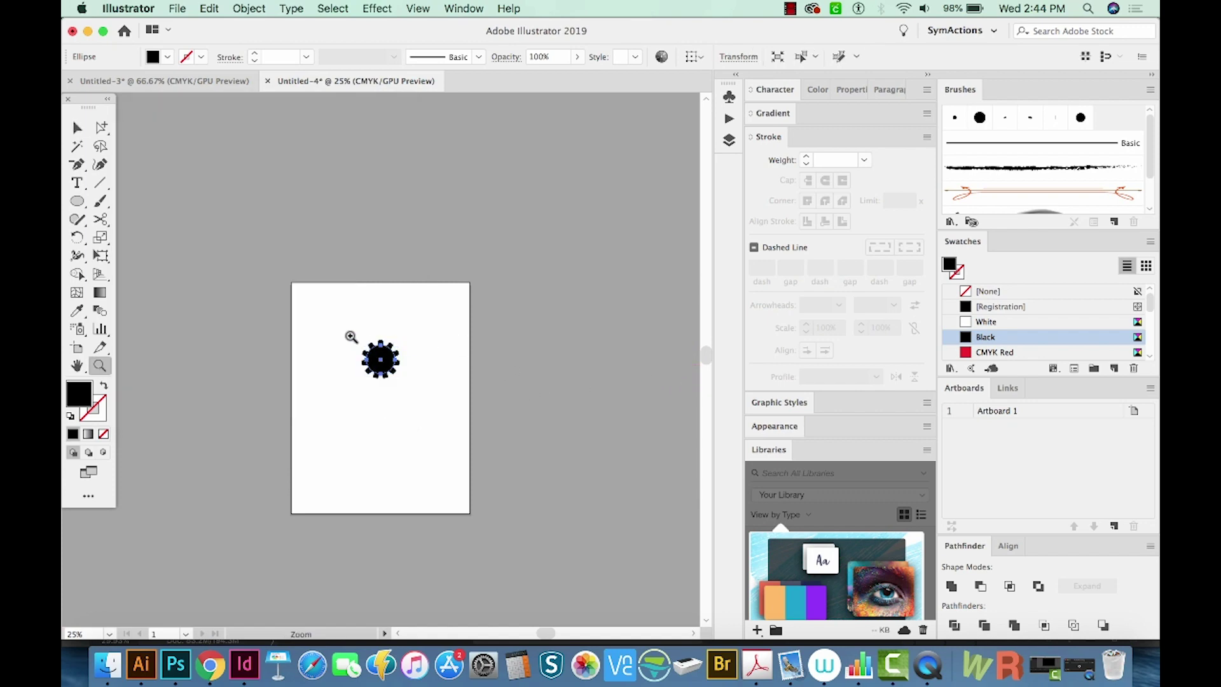
pyautogui.moveTo(350, 336); pyautogui.dragTo(422, 395)
# Shrink the centre circle to hole size and subtract it from the gear with Minus Front.
pyautogui.press('v')
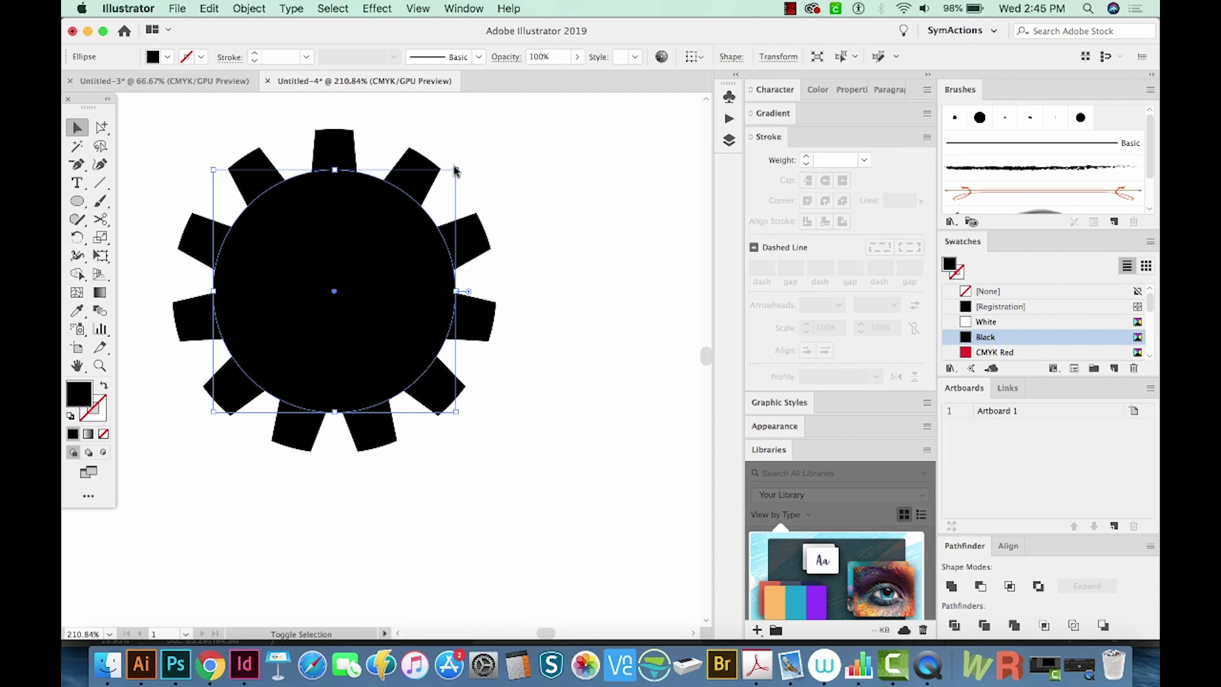
pyautogui.moveTo(455, 168)
pyautogui.mouseDown()
pyautogui.moveTo(423, 203)
pyautogui.moveTo(431, 210)
pyautogui.mouseUp()
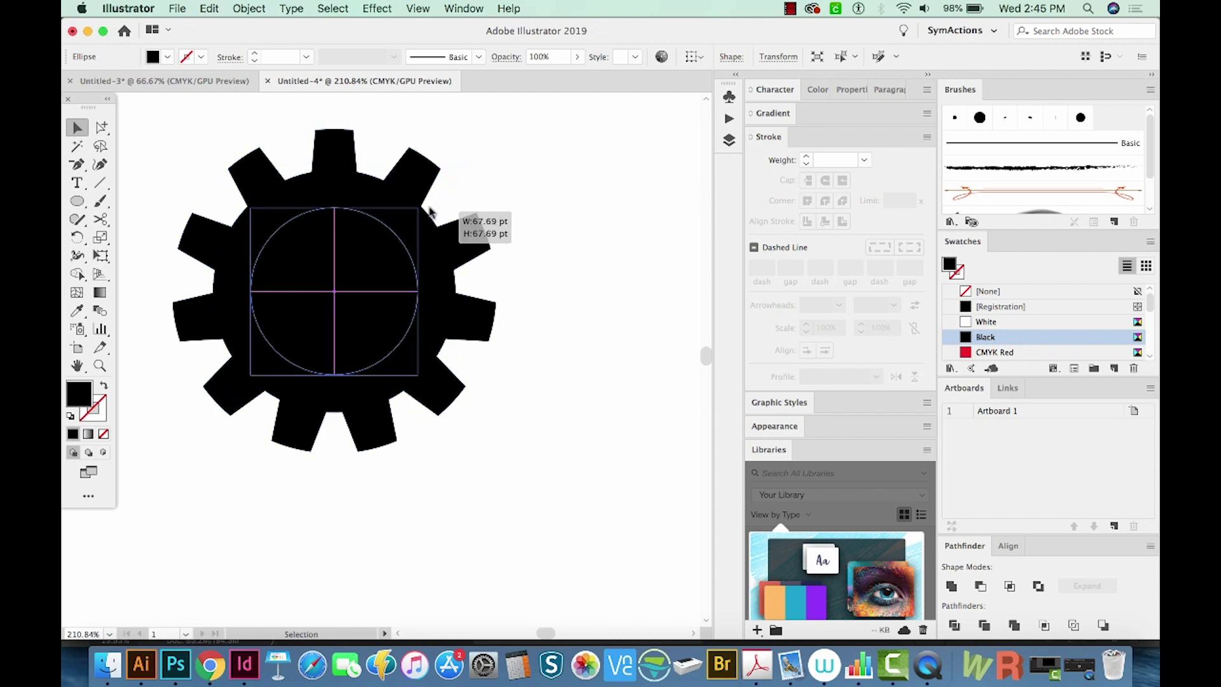
pyautogui.moveTo(432, 209); pyautogui.dragTo(432, 209)
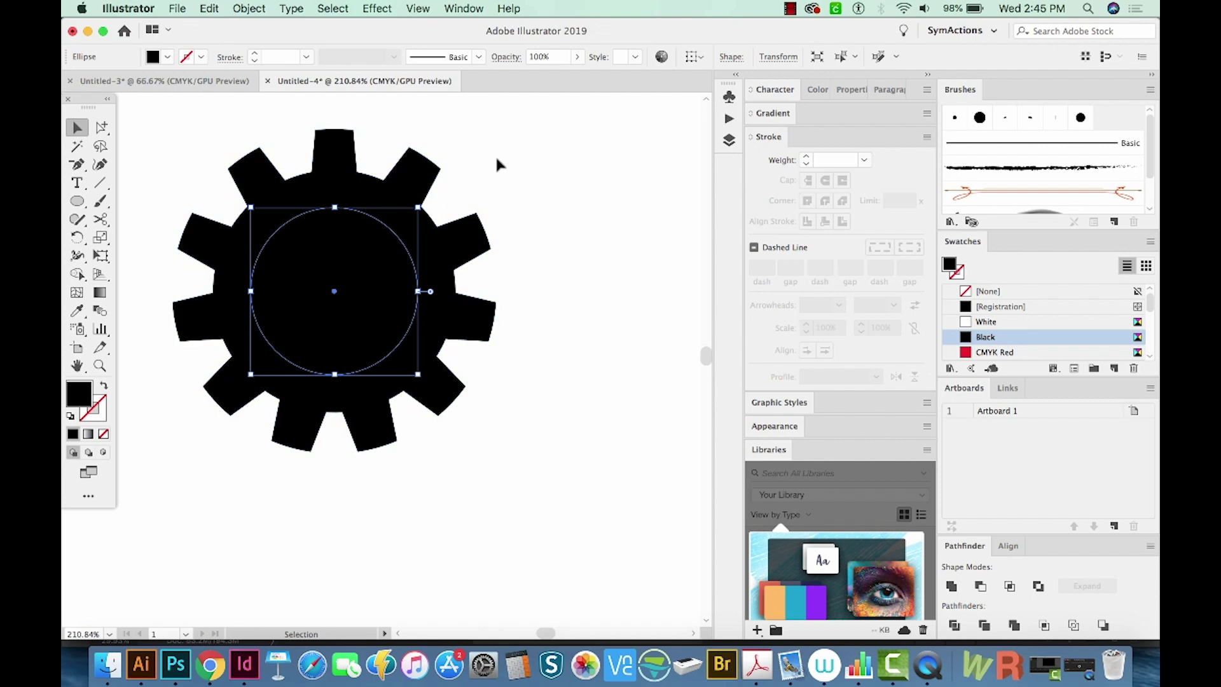
pyautogui.moveTo(521, 174); pyautogui.dragTo(341, 323)
pyautogui.click(982, 586)
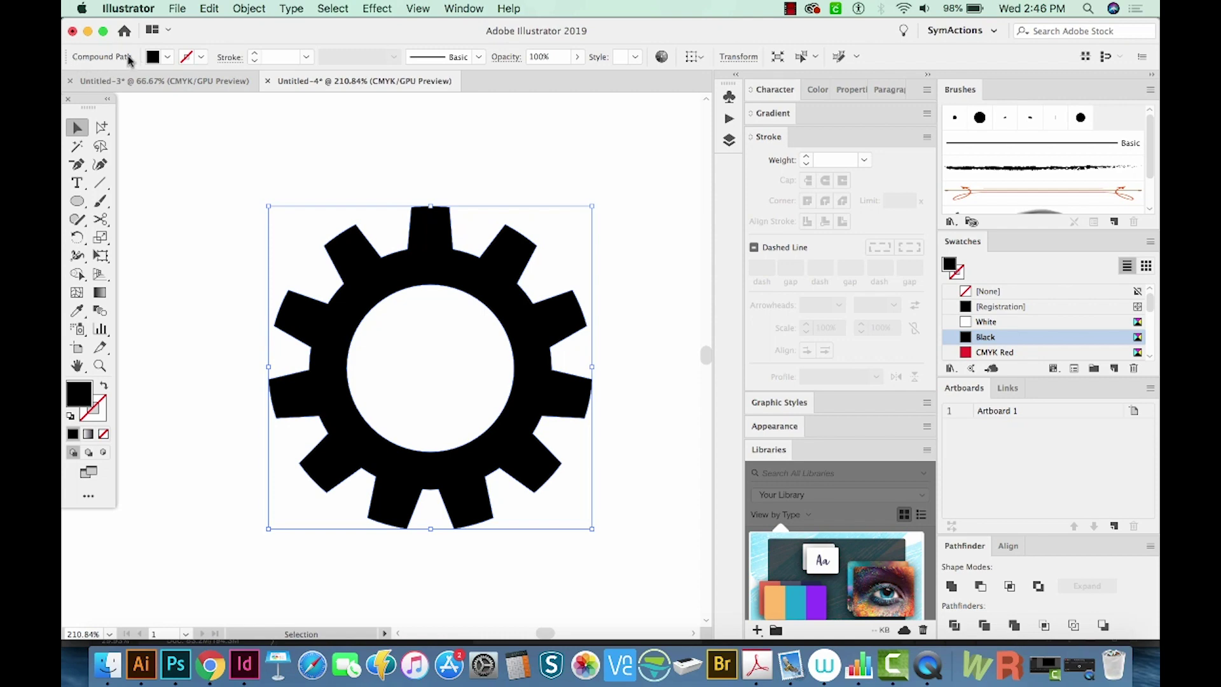
# Confirm the gear's black fill and no stroke, then move it slightly up and left.
pyautogui.click(775, 427)
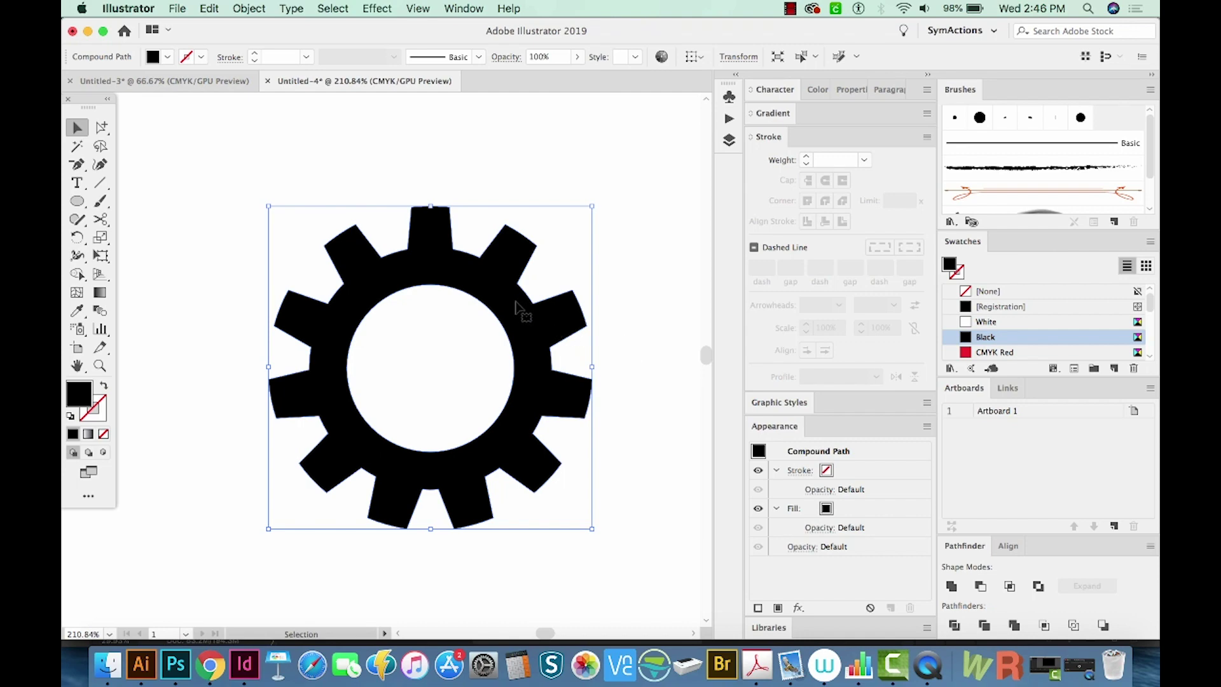
pyautogui.moveTo(516, 308)
pyautogui.mouseDown()
pyautogui.moveTo(503, 267)
pyautogui.moveTo(621, 221)
pyautogui.moveTo(489, 304)
pyautogui.mouseUp()
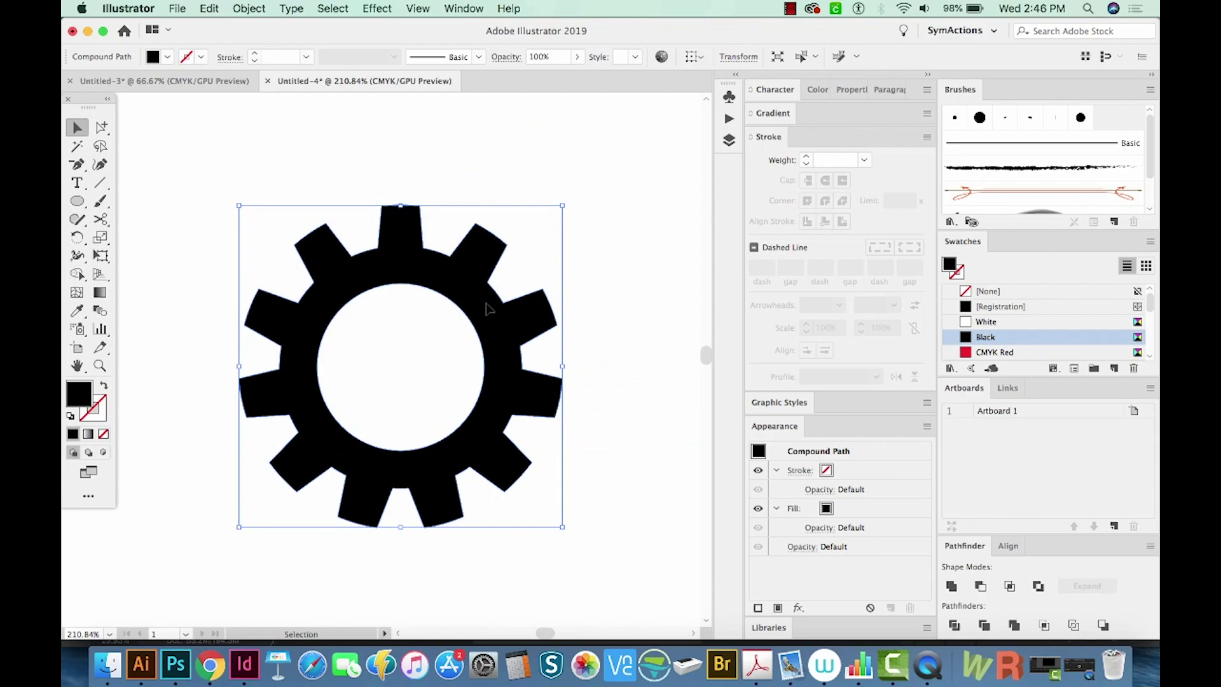